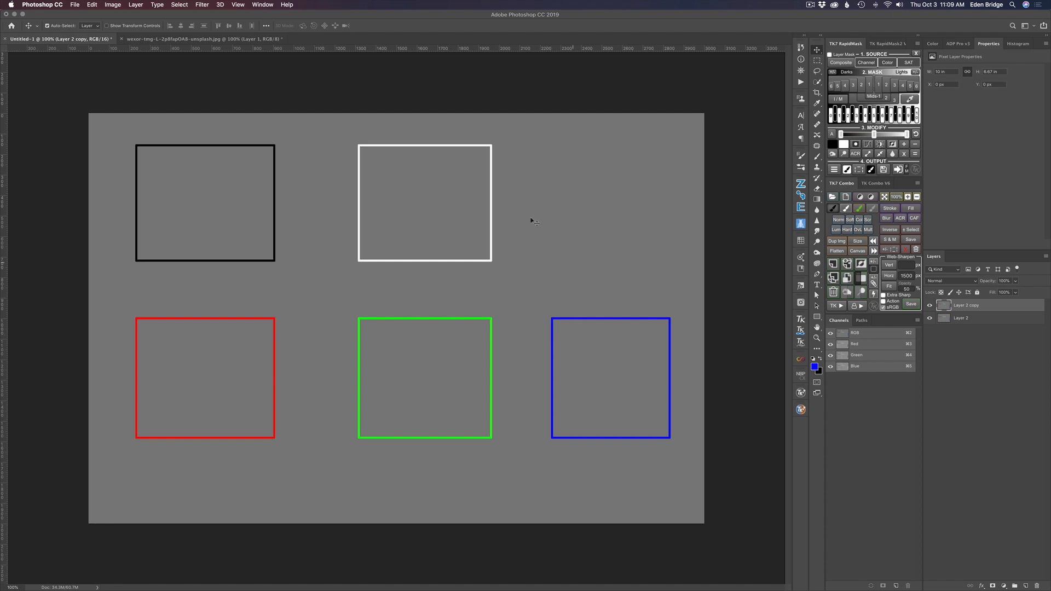
Step: Open the Layer 2 copy in the Topaz Studio 2 filter and add an Edges filter to the image
{"action": "left_click", "coordinate": [203, 6]}
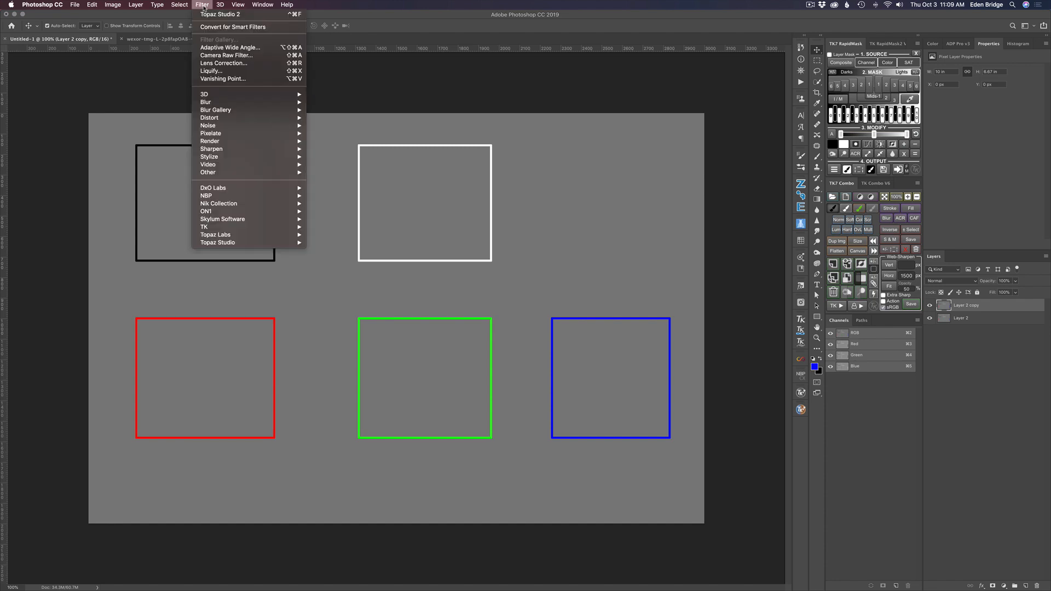
{"action": "mouse_move", "coordinate": [299, 244]}
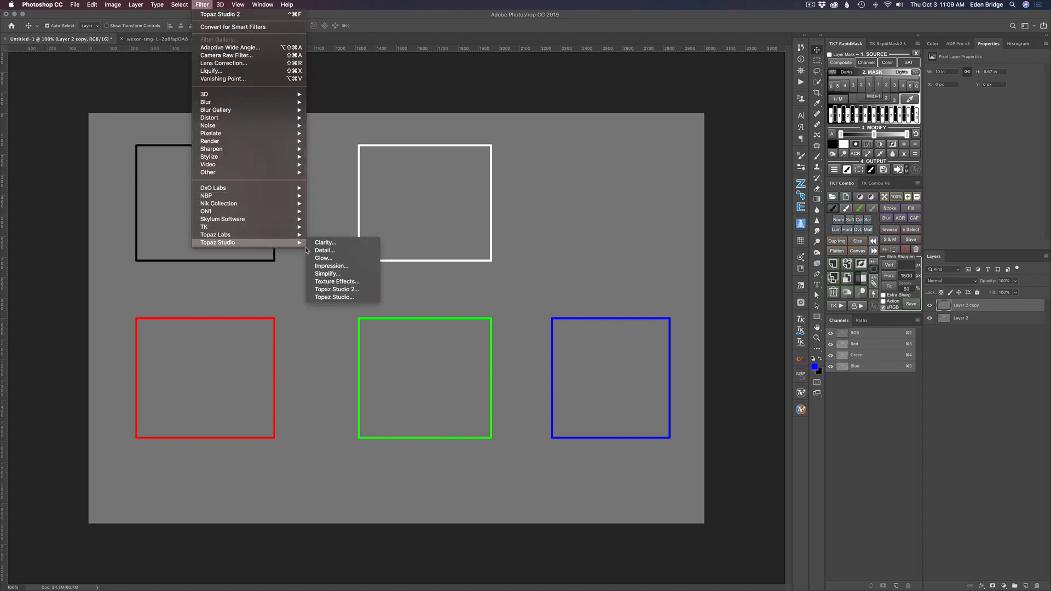
{"action": "left_click", "coordinate": [331, 289]}
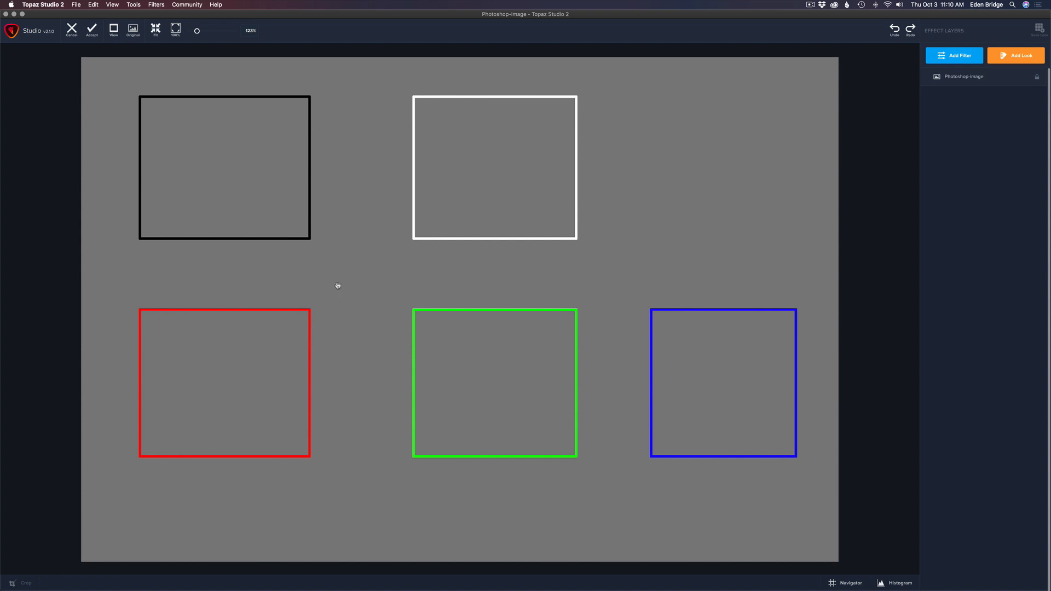
{"action": "left_click", "coordinate": [959, 56]}
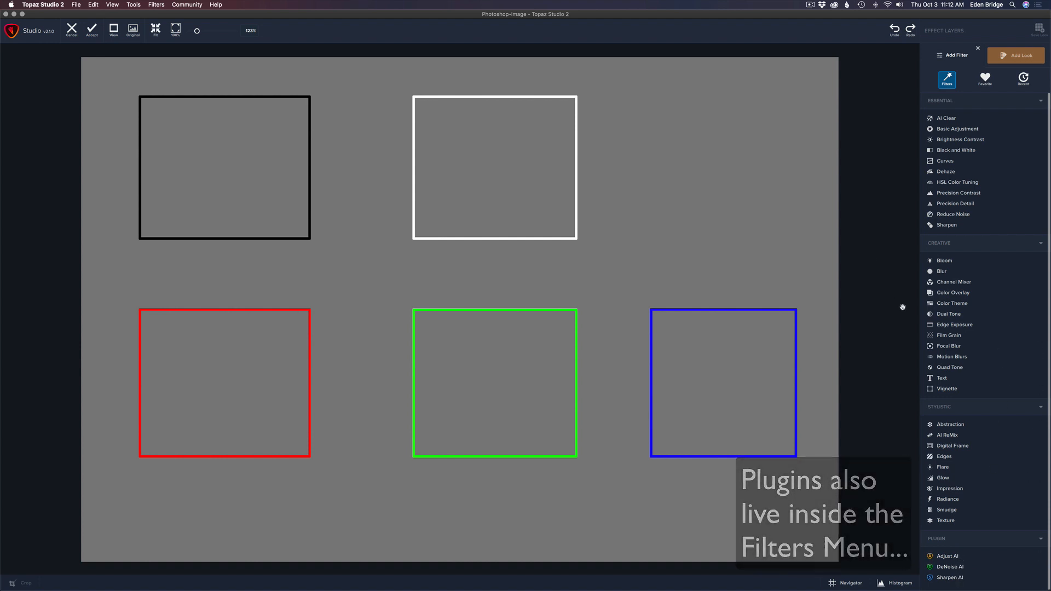
{"action": "left_click", "coordinate": [945, 457]}
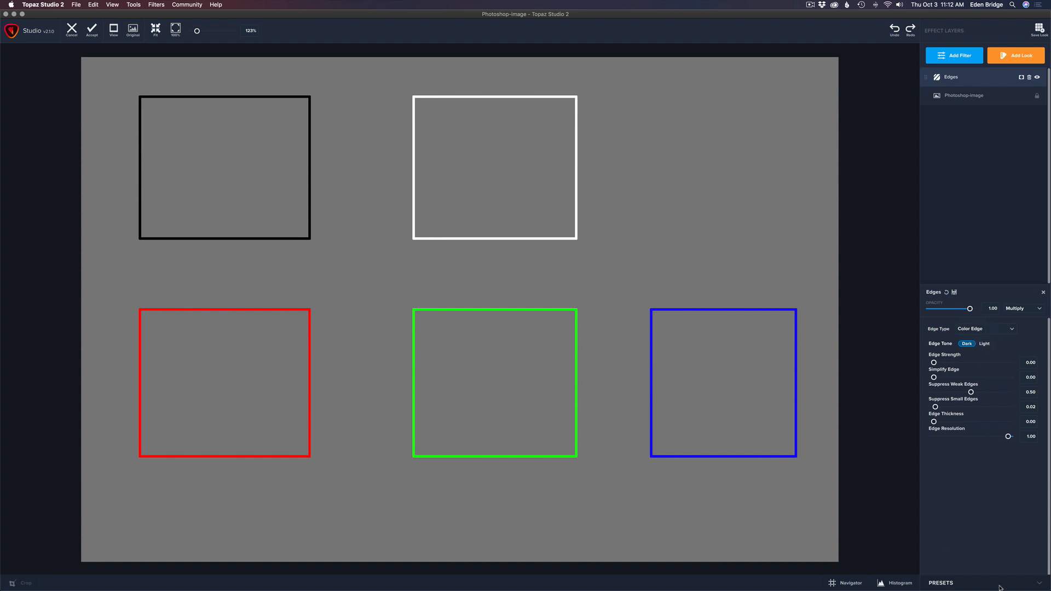
Step: Browse the presets available for the Edges filter
{"action": "left_click", "coordinate": [1038, 583]}
{"action": "scroll", "coordinate": [1008, 503], "scroll_direction": "down", "scroll_amount": 3}
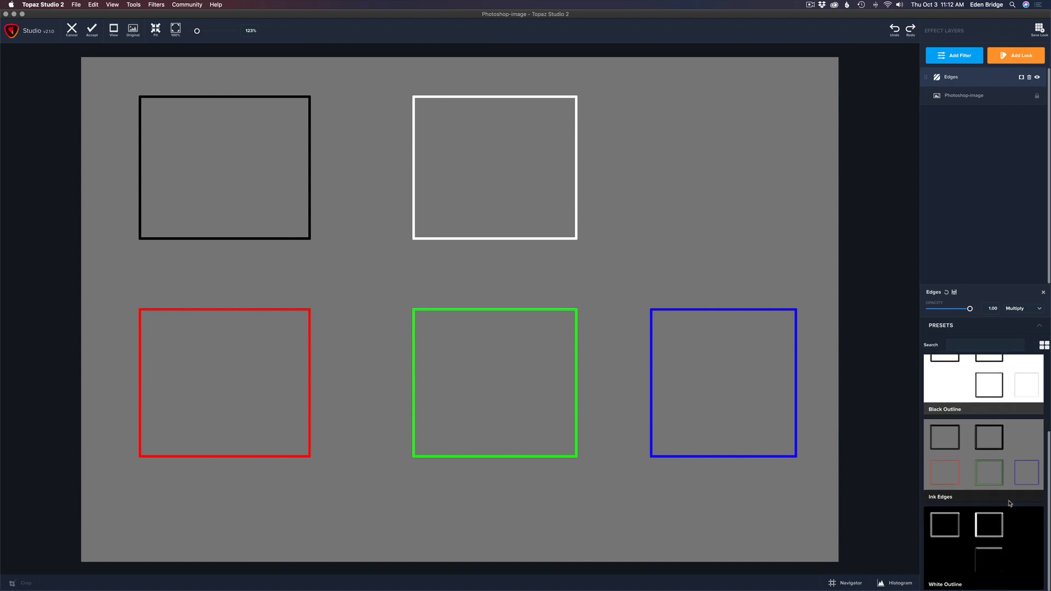
{"action": "scroll", "coordinate": [1009, 503], "scroll_direction": "up", "scroll_amount": 3}
{"action": "scroll", "coordinate": [1009, 503], "scroll_direction": "down", "scroll_amount": 3}
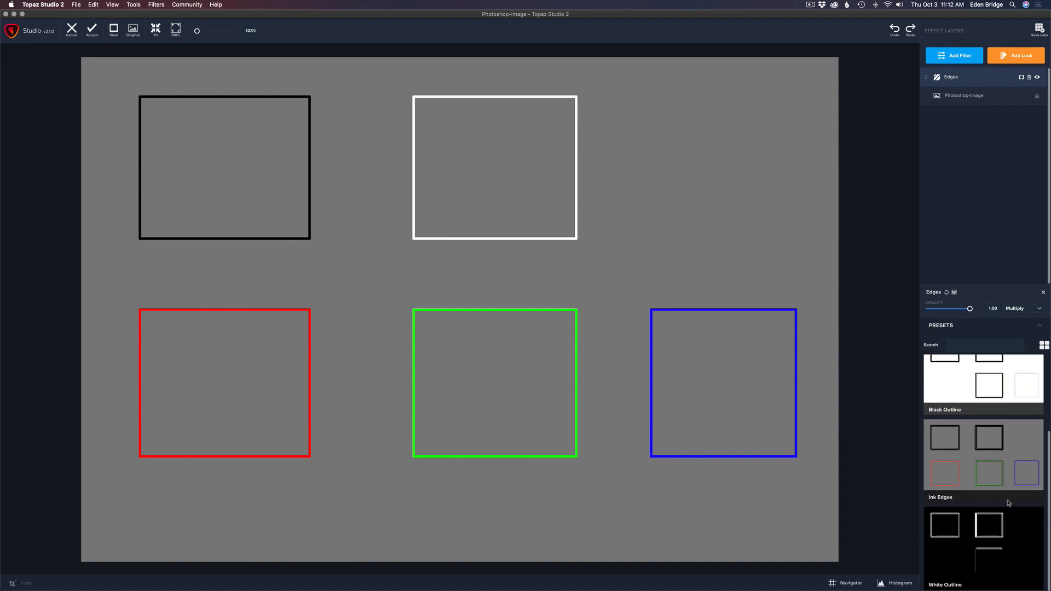
{"action": "scroll", "coordinate": [1001, 484], "scroll_direction": "up", "scroll_amount": 3}
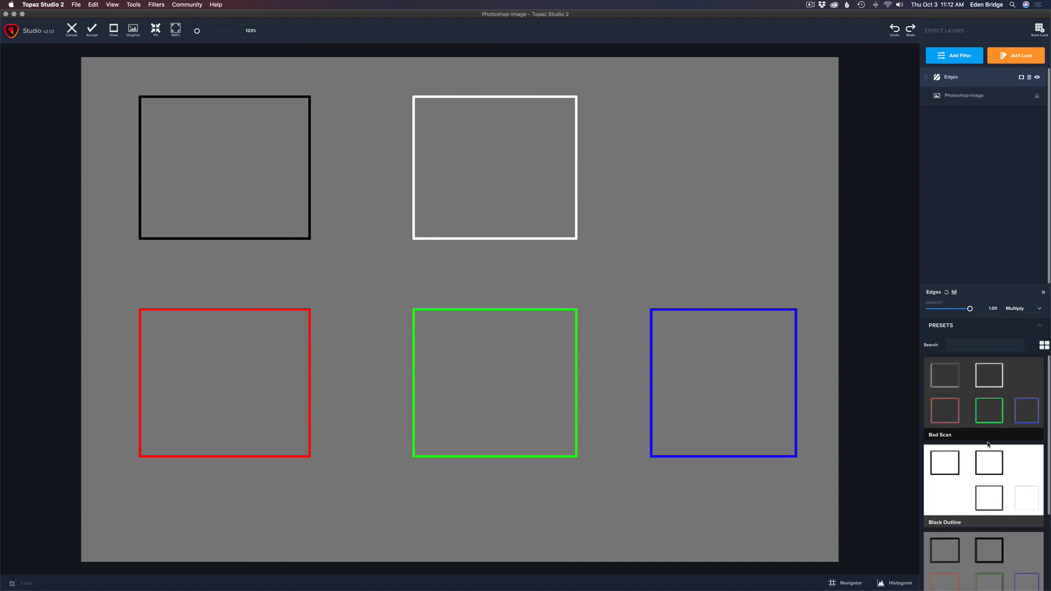
{"action": "scroll", "coordinate": [993, 465], "scroll_direction": "down", "scroll_amount": 3}
{"action": "scroll", "coordinate": [988, 447], "scroll_direction": "up", "scroll_amount": 3}
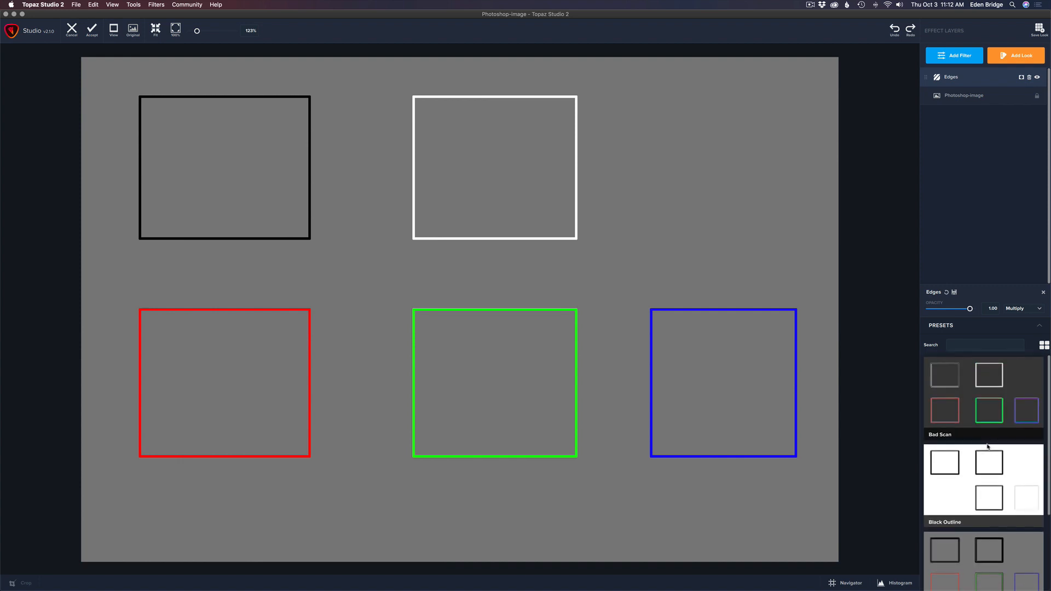
{"action": "left_click", "coordinate": [974, 328]}
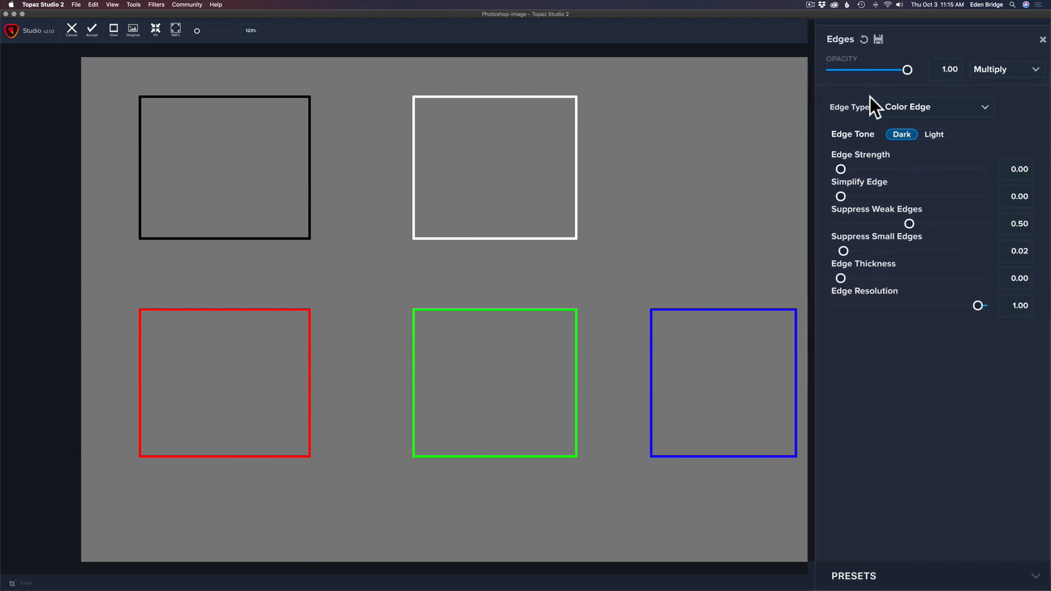
Step: Review the edge type options and try the Light edge tone before restoring Dark
{"action": "left_click", "coordinate": [985, 107]}
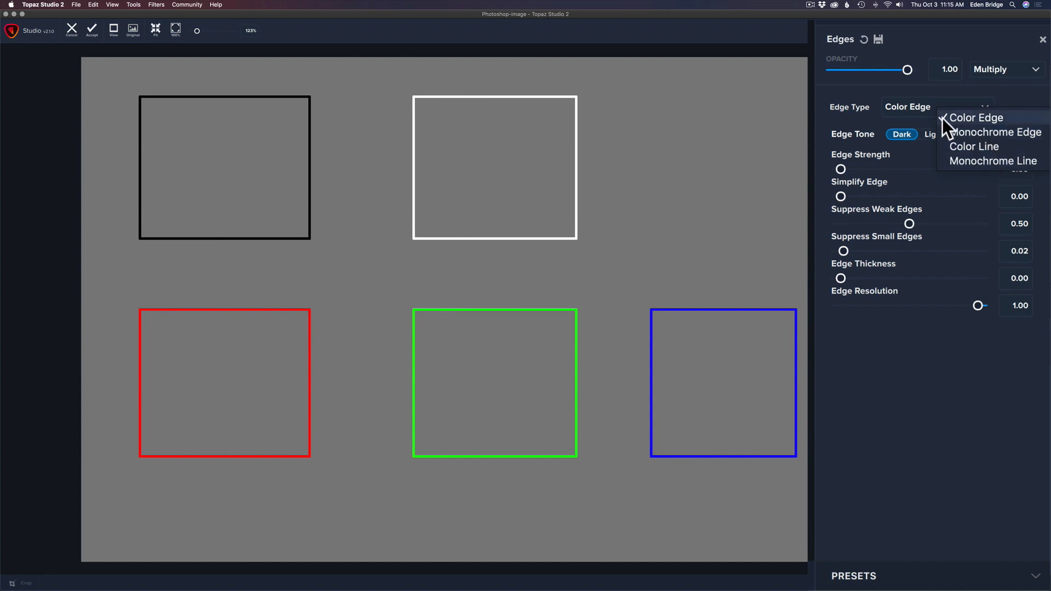
{"action": "left_click", "coordinate": [854, 96]}
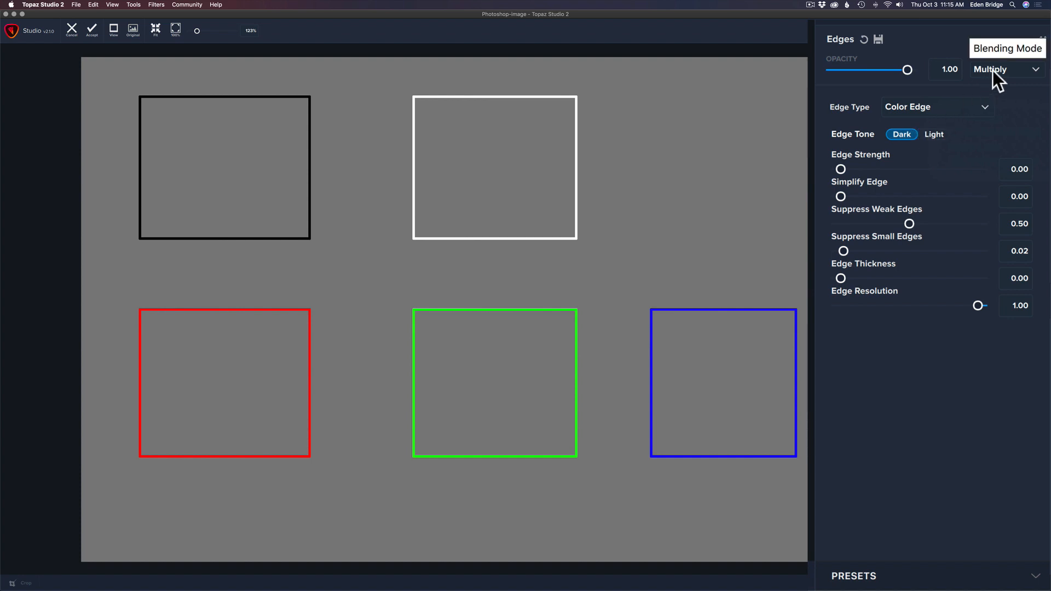
{"action": "left_click", "coordinate": [937, 133]}
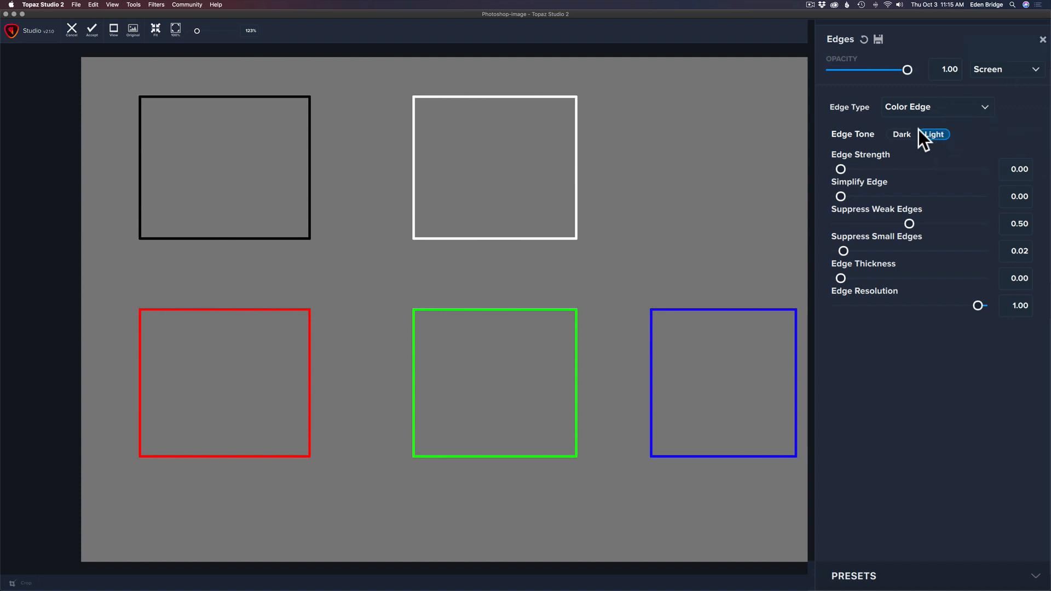
{"action": "left_click", "coordinate": [902, 134]}
{"action": "left_click", "coordinate": [915, 105]}
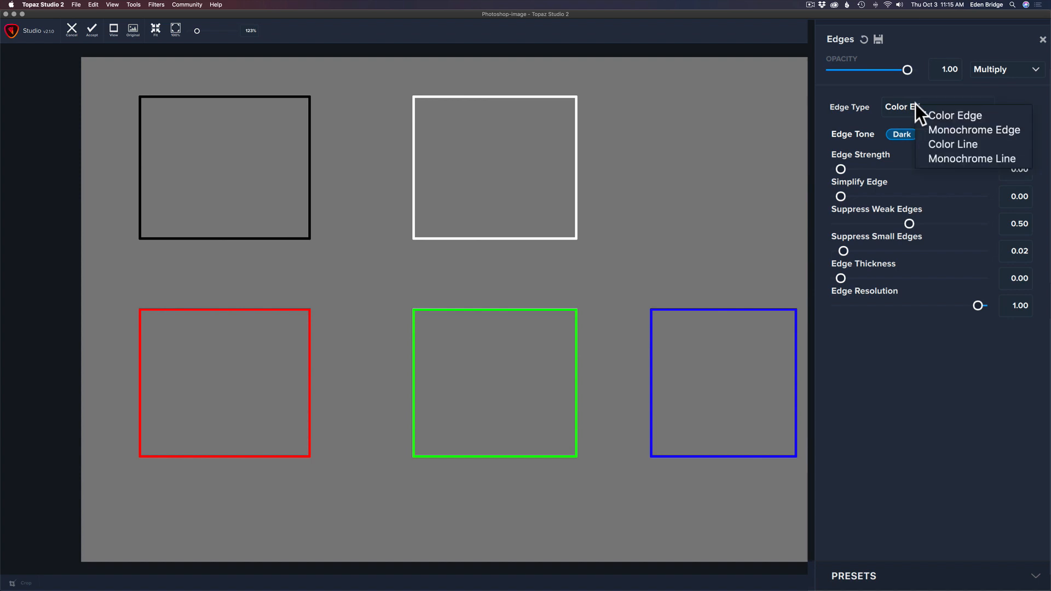
{"action": "left_click", "coordinate": [862, 121]}
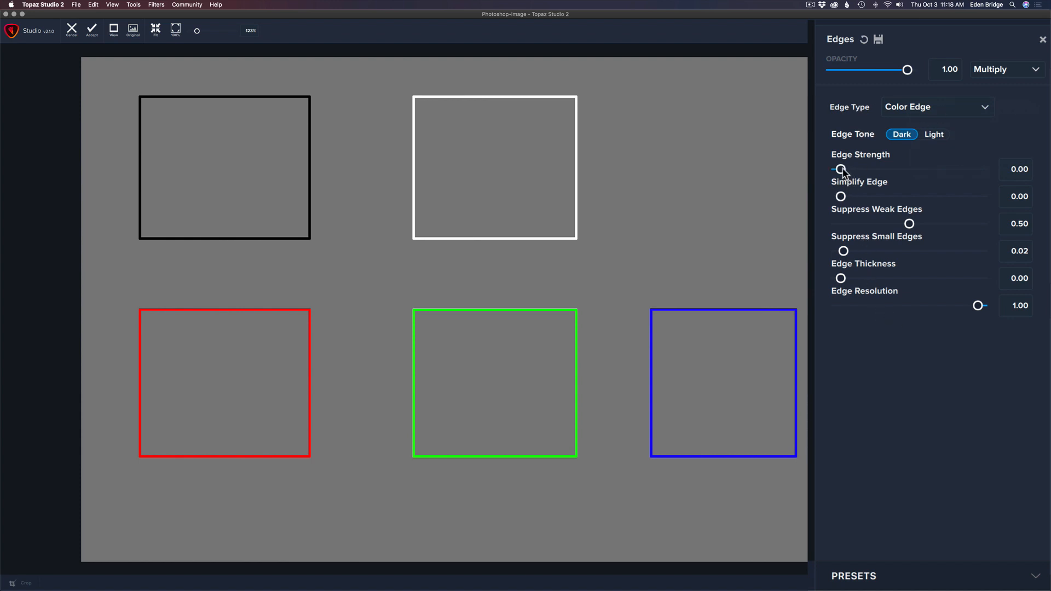
Step: With the Color Edge type, set Edge Strength to 1.00 and Edge Thickness to 0.44
{"action": "left_click_drag", "start_coordinate": [843, 172], "coordinate": [1010, 165]}
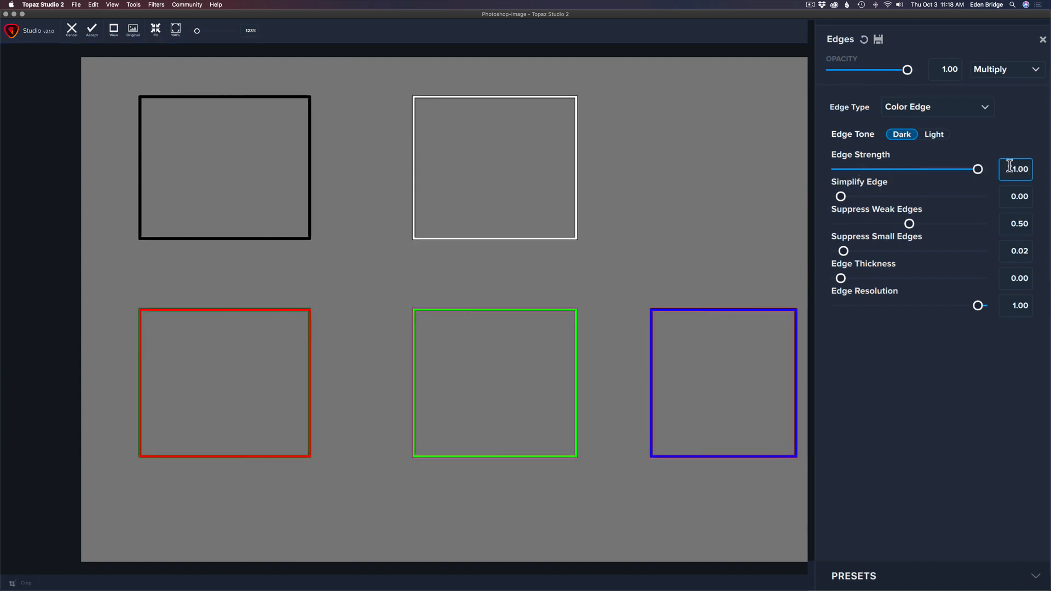
{"action": "left_click", "coordinate": [1010, 165]}
{"action": "left_click_drag", "start_coordinate": [841, 278], "coordinate": [901, 278]}
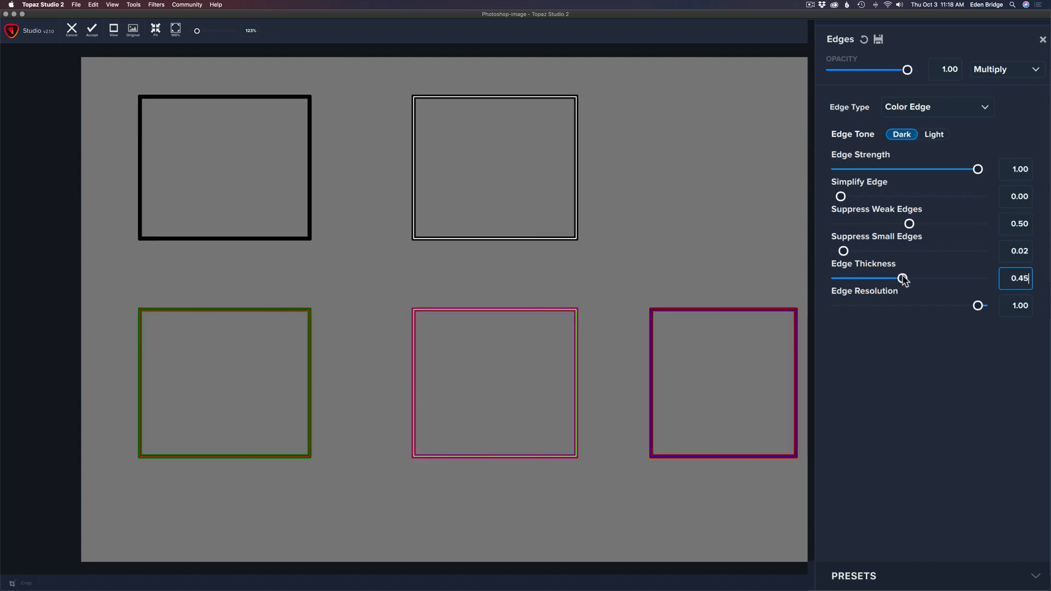
{"action": "left_click", "coordinate": [903, 279]}
{"action": "left_click", "coordinate": [360, 204]}
{"action": "left_click", "coordinate": [360, 203]}
{"action": "mouse_move", "coordinate": [903, 279]}
{"action": "left_mouse_down"}
{"action": "mouse_move", "coordinate": [962, 280]}
{"action": "mouse_move", "coordinate": [864, 279]}
{"action": "mouse_move", "coordinate": [902, 279]}
{"action": "left_mouse_up"}
Step: Set Simplify Edge to 0.35, Suppress Weak Edges to 0.54 and Suppress Small Edges to 0.43
{"action": "left_click", "coordinate": [840, 197]}
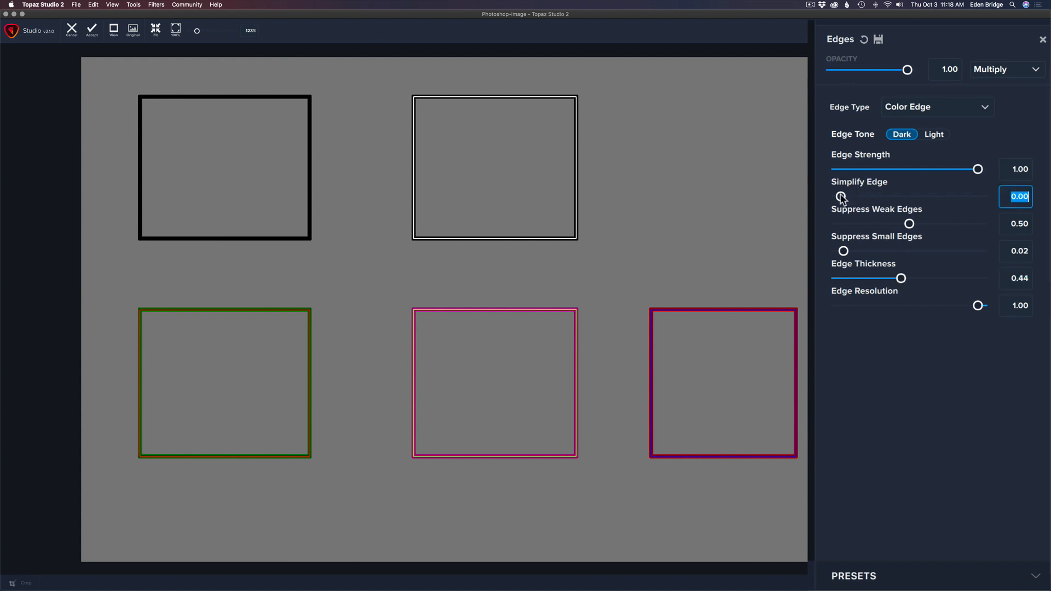
{"action": "left_click_drag", "start_coordinate": [840, 197], "coordinate": [888, 197]}
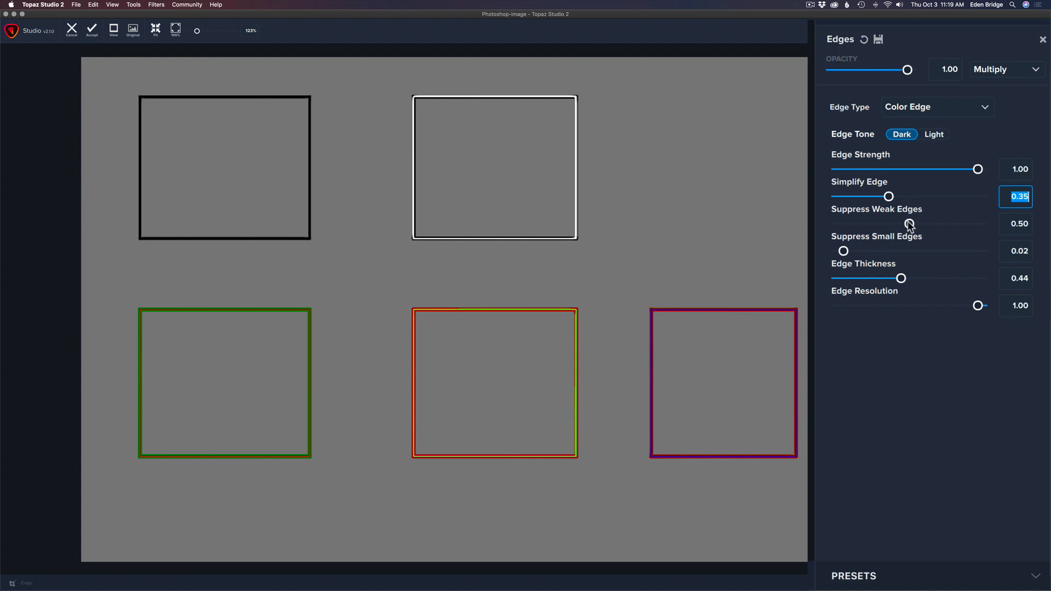
{"action": "mouse_move", "coordinate": [909, 224]}
{"action": "left_mouse_down"}
{"action": "mouse_move", "coordinate": [950, 228]}
{"action": "mouse_move", "coordinate": [870, 225]}
{"action": "mouse_move", "coordinate": [916, 225]}
{"action": "left_mouse_up"}
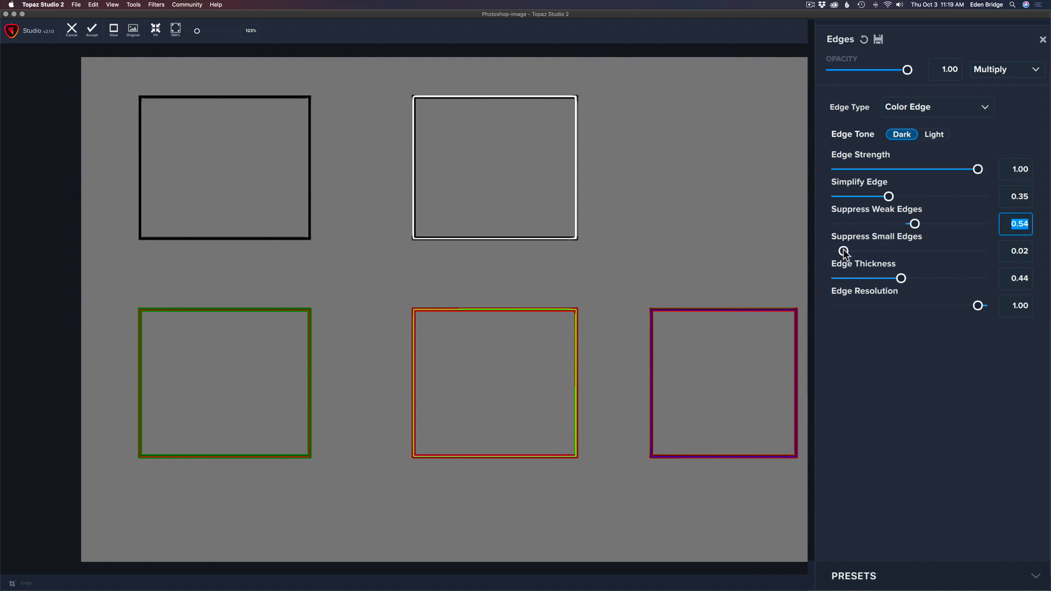
{"action": "left_click_drag", "start_coordinate": [843, 252], "coordinate": [899, 249]}
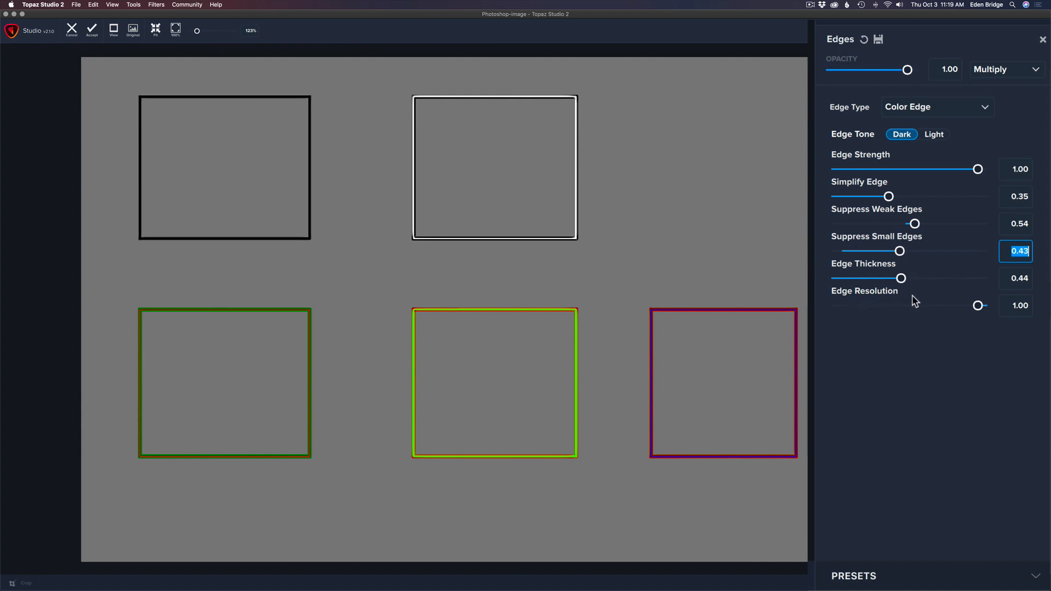
Step: Try an Edge Resolution of 0.17 and bring it back to 1.00
{"action": "left_click", "coordinate": [978, 306]}
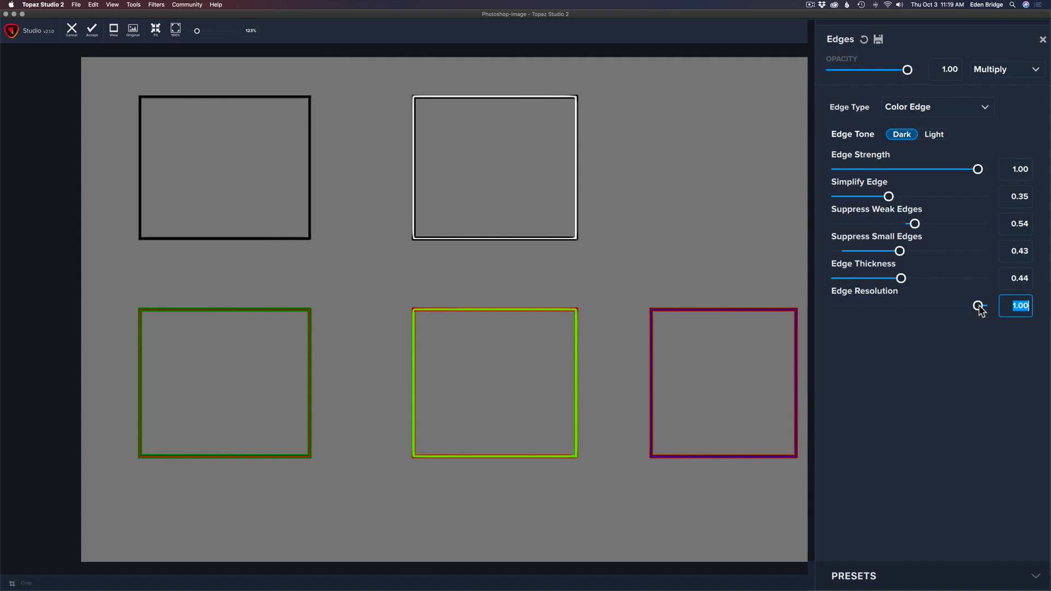
{"action": "left_click_drag", "start_coordinate": [979, 306], "coordinate": [864, 308]}
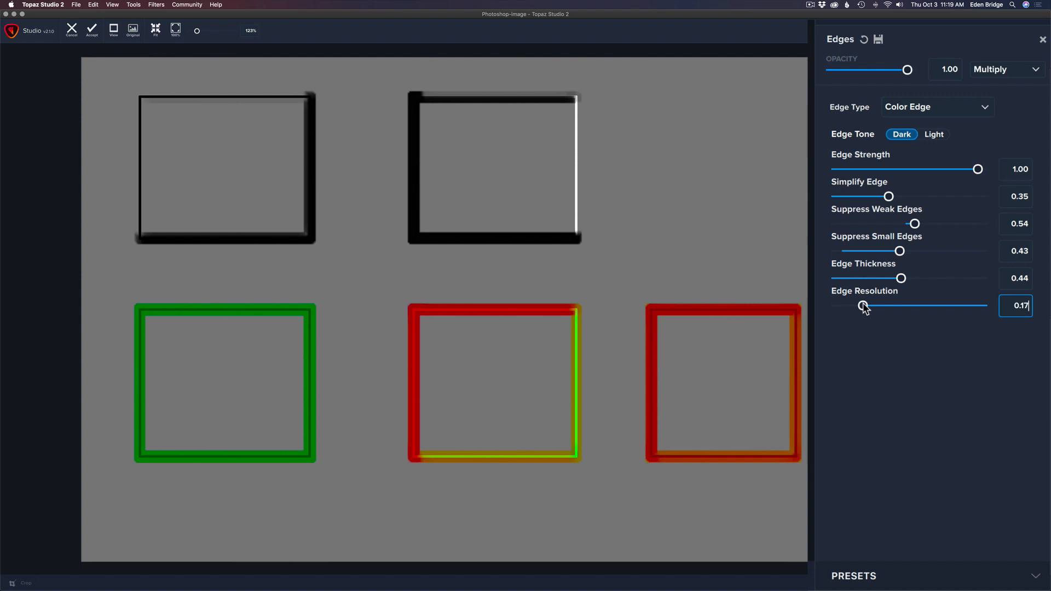
{"action": "left_click_drag", "start_coordinate": [863, 308], "coordinate": [1006, 307]}
{"action": "double_click", "coordinate": [1006, 307]}
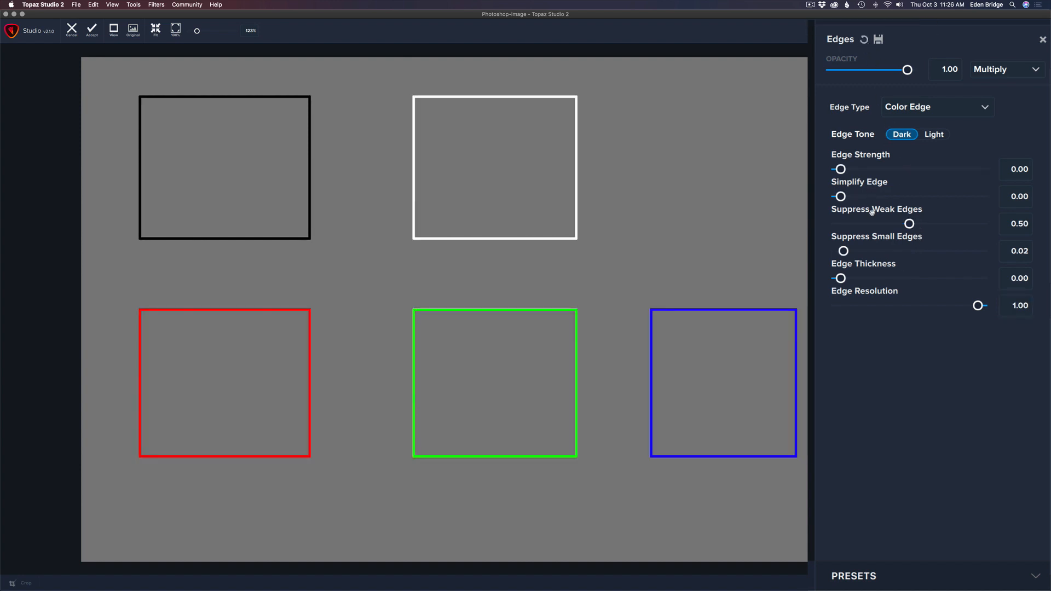
Step: Change the edge type to Monochrome Edge, with Edge Strength at 1.00 and Edge Thickness at 0.49, and compare with the original
{"action": "left_click", "coordinate": [950, 113]}
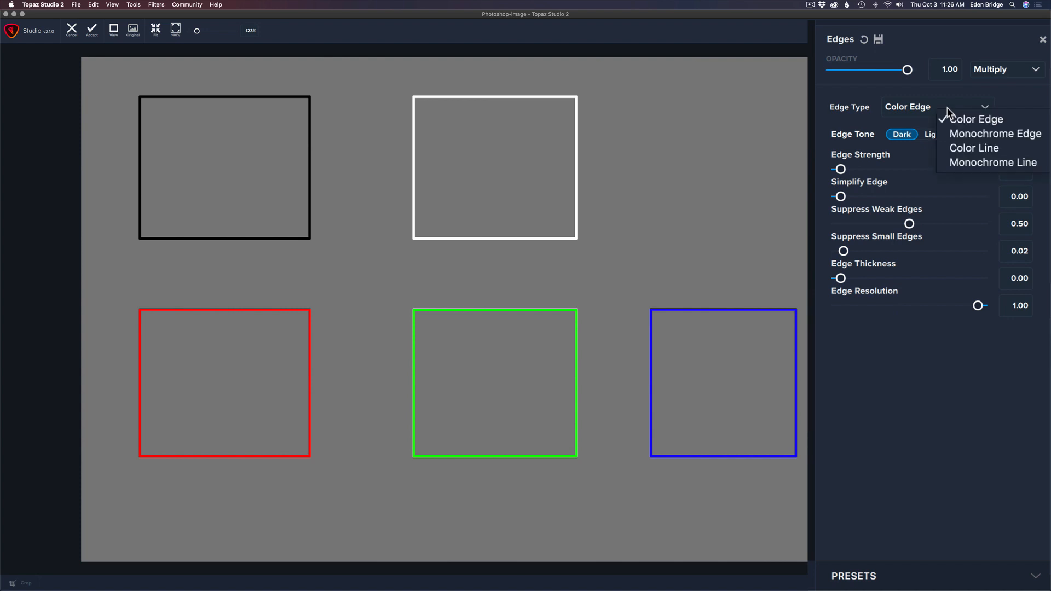
{"action": "left_click", "coordinate": [963, 134]}
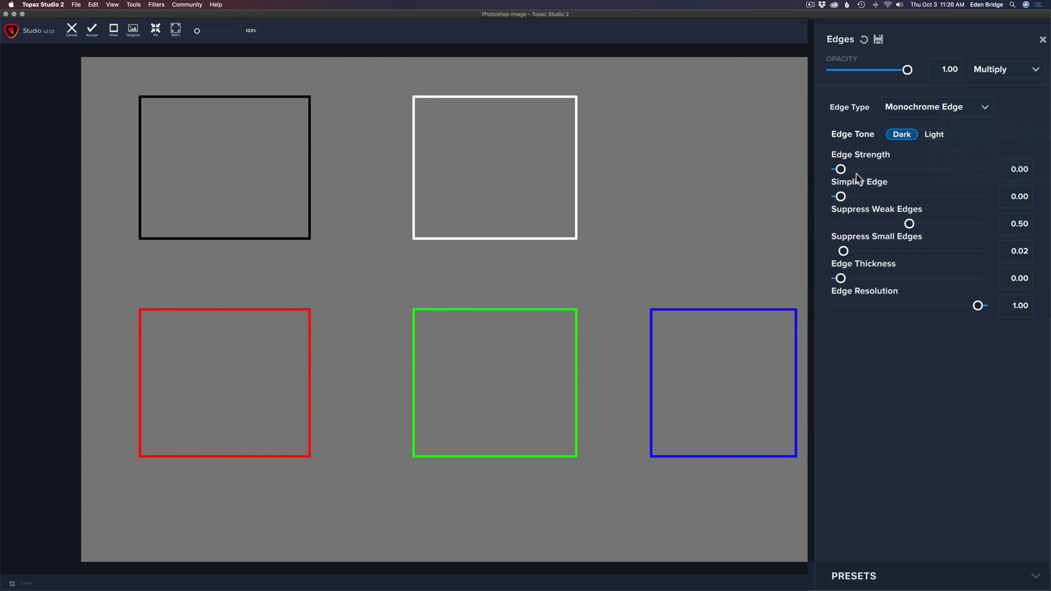
{"action": "left_click_drag", "start_coordinate": [840, 169], "coordinate": [980, 170]}
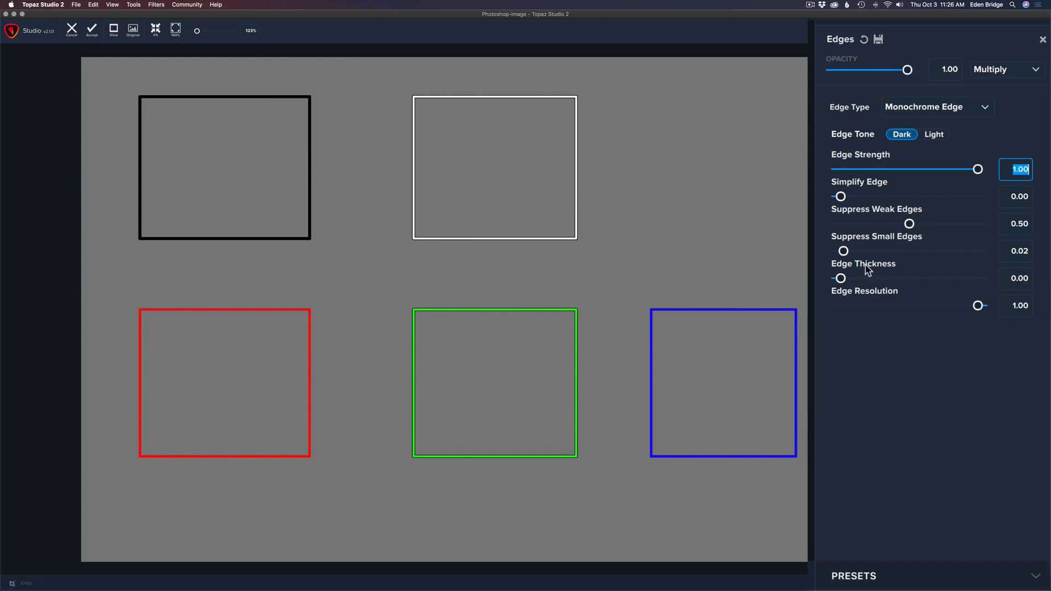
{"action": "left_click_drag", "start_coordinate": [841, 279], "coordinate": [908, 278]}
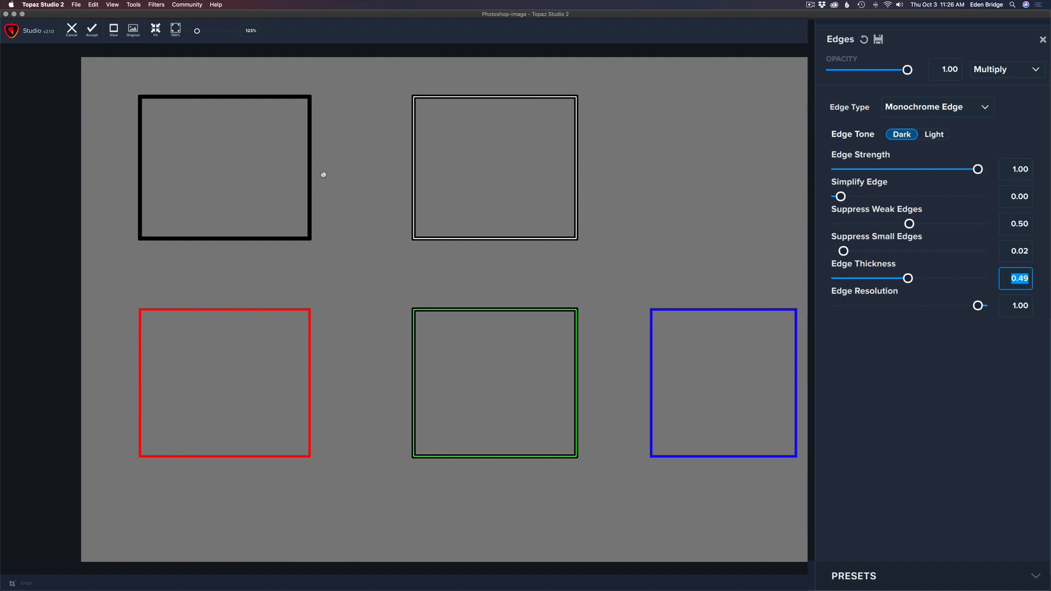
{"action": "key", "text": "space"}
{"action": "key", "text": "space"}
Step: Set Simplify Edge to 0.18, Suppress Weak Edges to 0.82 and Suppress Small Edges to 0.58, and test Edge Resolution, ending at 1.00
{"action": "left_click_drag", "start_coordinate": [840, 196], "coordinate": [867, 198]}
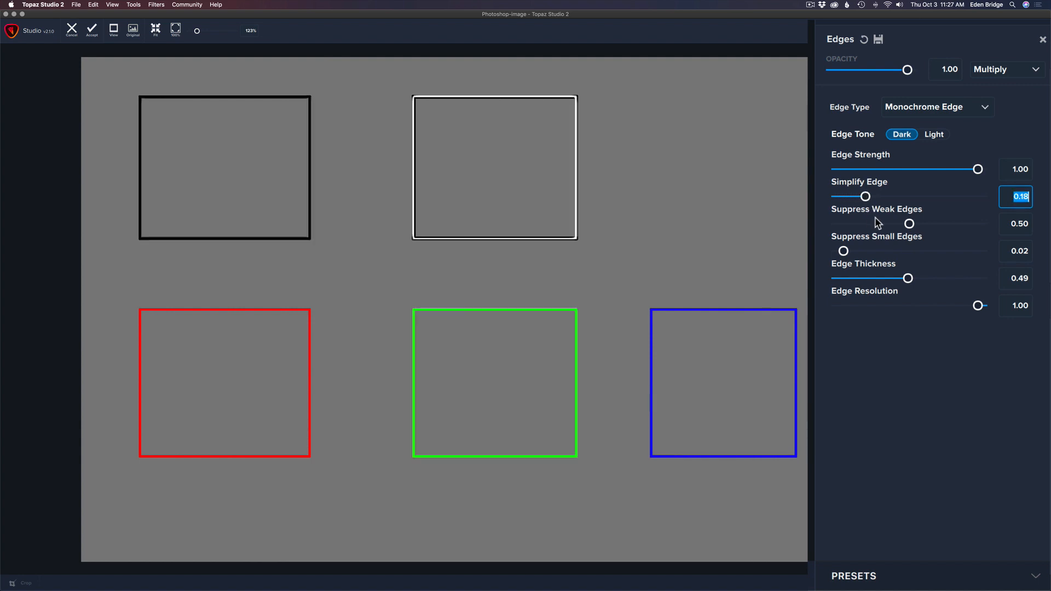
{"action": "left_click_drag", "start_coordinate": [909, 224], "coordinate": [952, 225]}
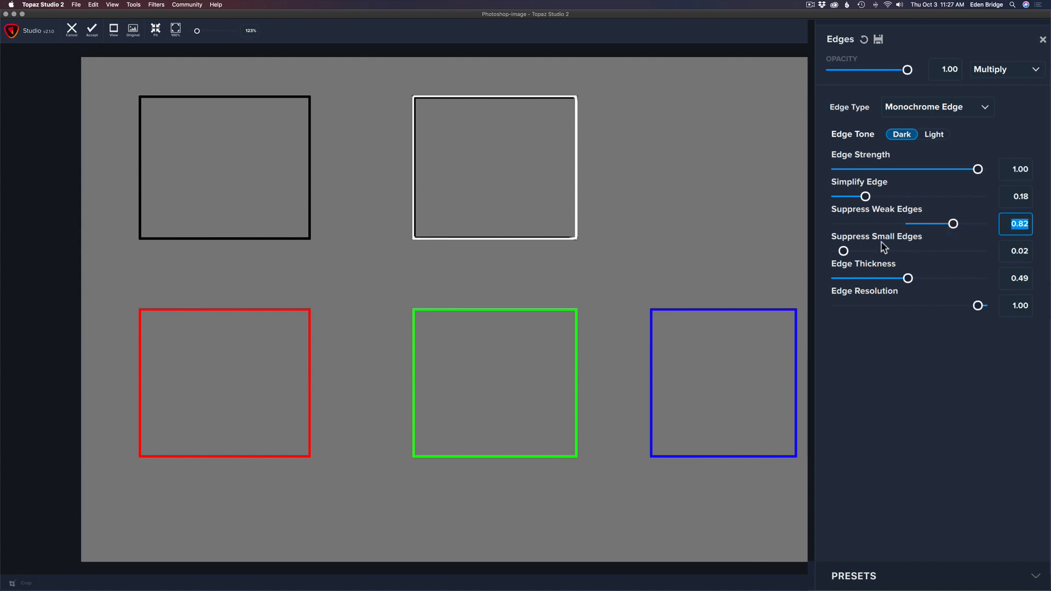
{"action": "left_click_drag", "start_coordinate": [843, 251], "coordinate": [921, 250]}
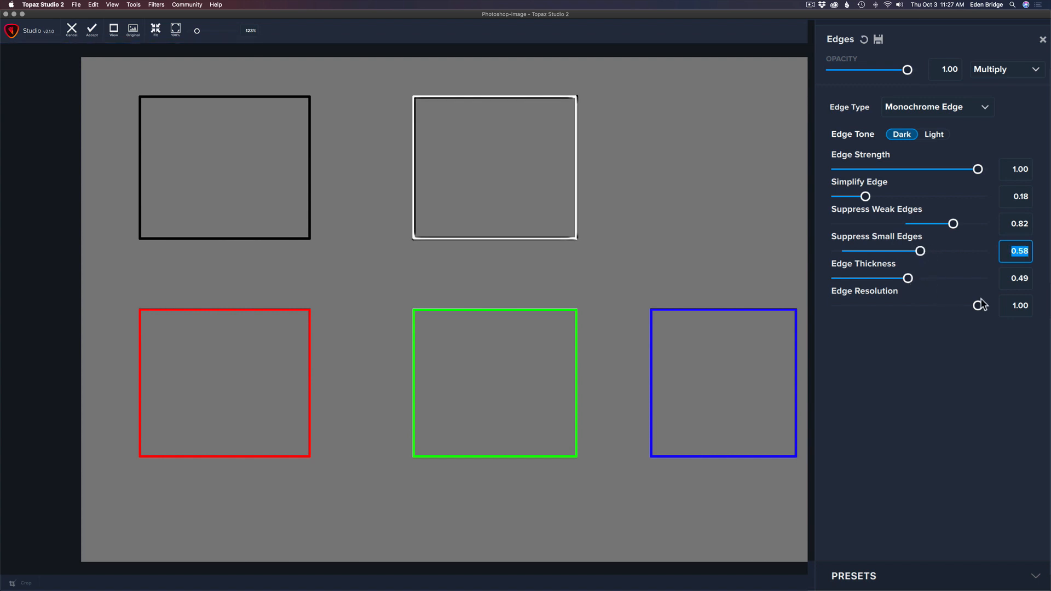
{"action": "left_click_drag", "start_coordinate": [978, 308], "coordinate": [1000, 301]}
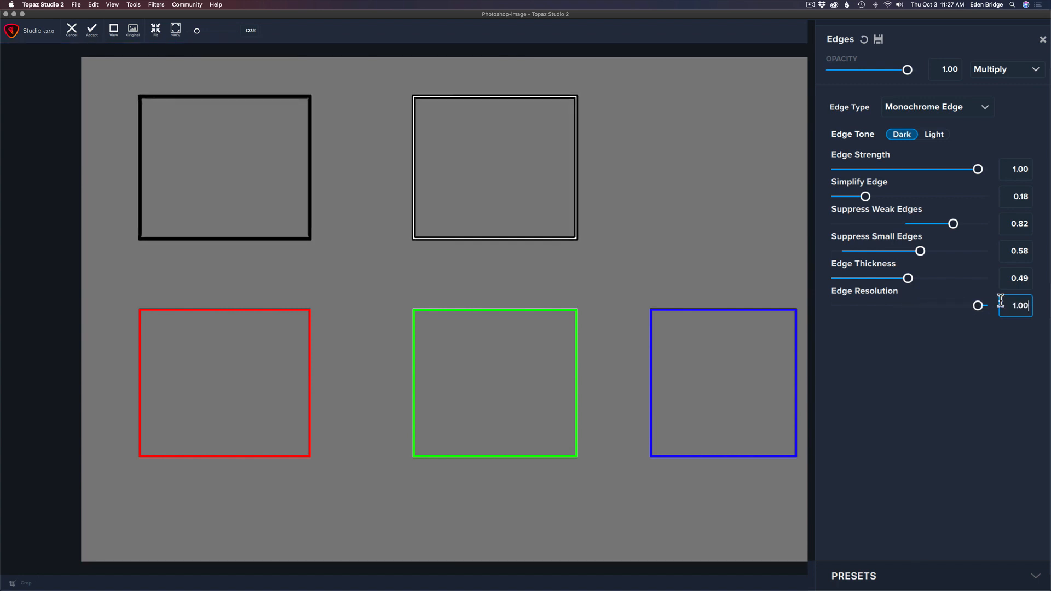
{"action": "double_click", "coordinate": [1000, 301]}
Step: Reset the Edges effect and change its edge type to Color Line with Edge Strength at 1.00
{"action": "left_click", "coordinate": [863, 41]}
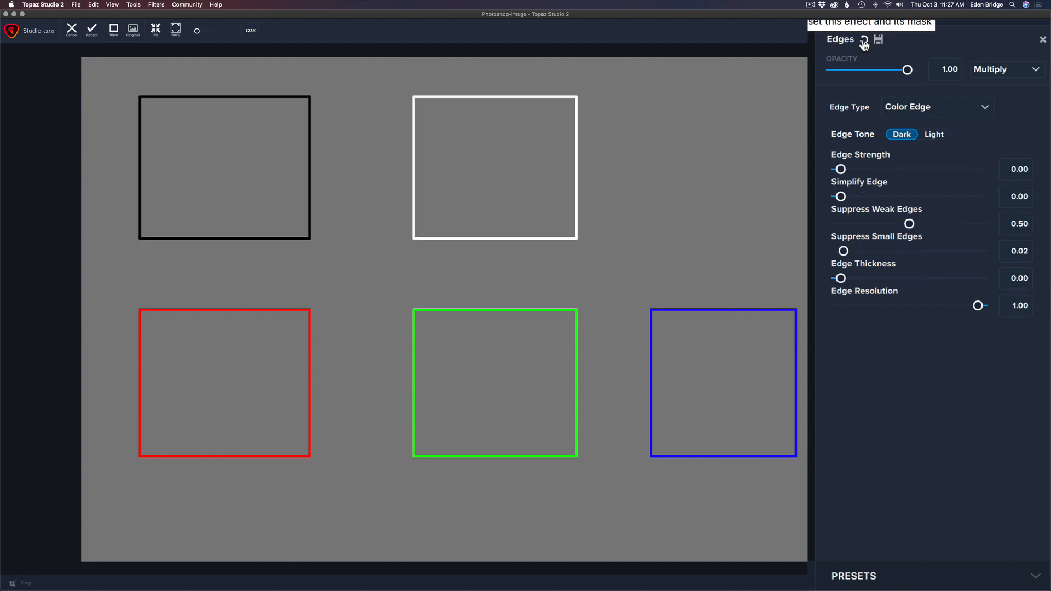
{"action": "left_click", "coordinate": [949, 109]}
{"action": "left_click", "coordinate": [964, 143]}
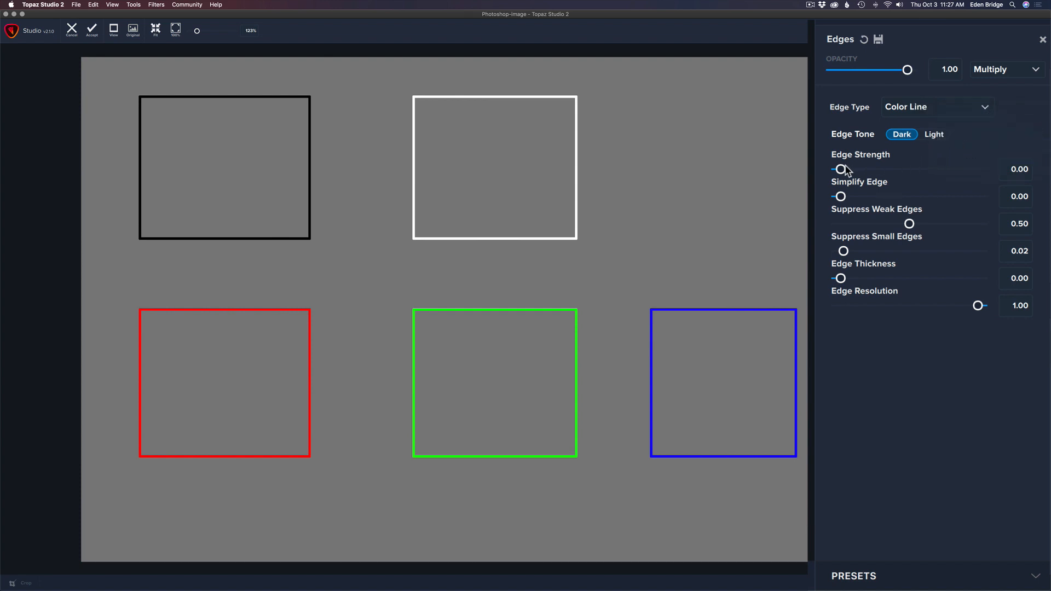
{"action": "left_click_drag", "start_coordinate": [843, 171], "coordinate": [991, 162]}
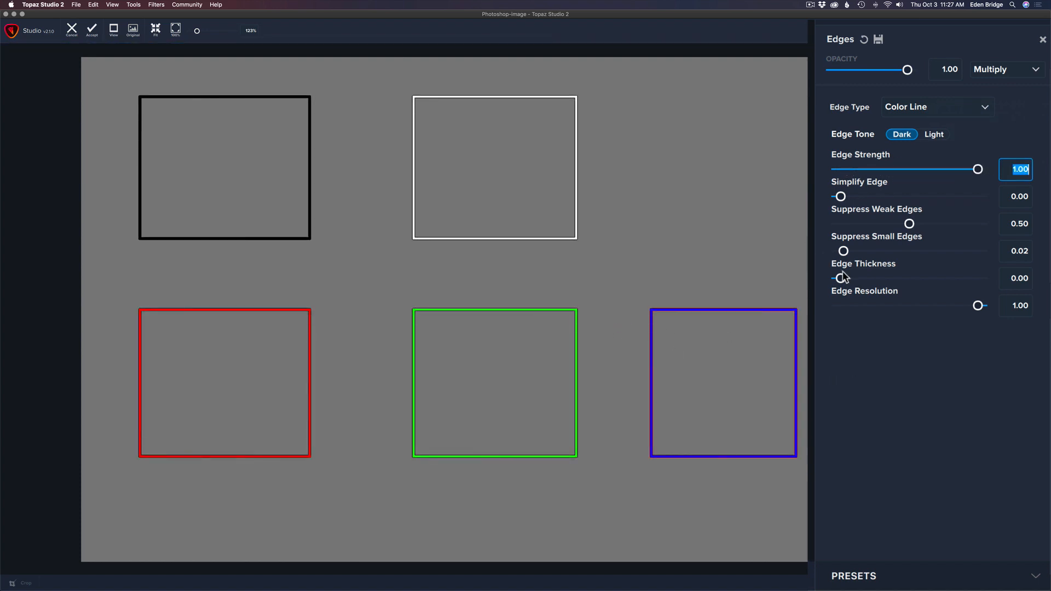
Step: Set the Color Line edge thickness to 0.41 and compare the squares with the original
{"action": "left_click_drag", "start_coordinate": [841, 278], "coordinate": [896, 277]}
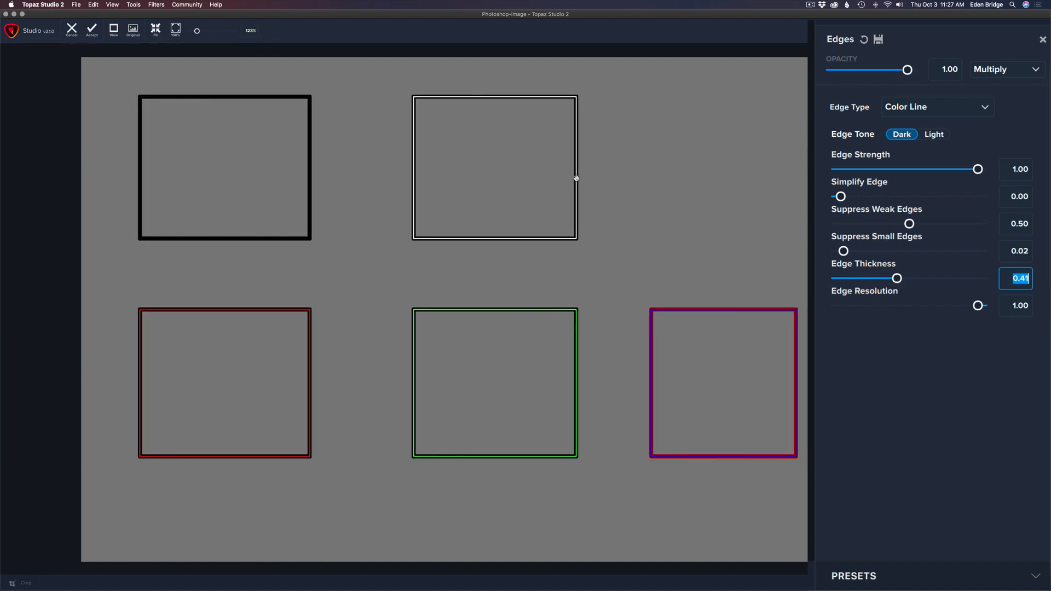
{"action": "left_click", "coordinate": [323, 157]}
{"action": "left_click", "coordinate": [323, 156]}
Step: Set Simplify Edge to 0.34, Suppress Weak Edges to 0.56 and Suppress Small Edges to 0.41, and test Edge Resolution, ending at 1.00
{"action": "left_click_drag", "start_coordinate": [843, 197], "coordinate": [917, 221]}
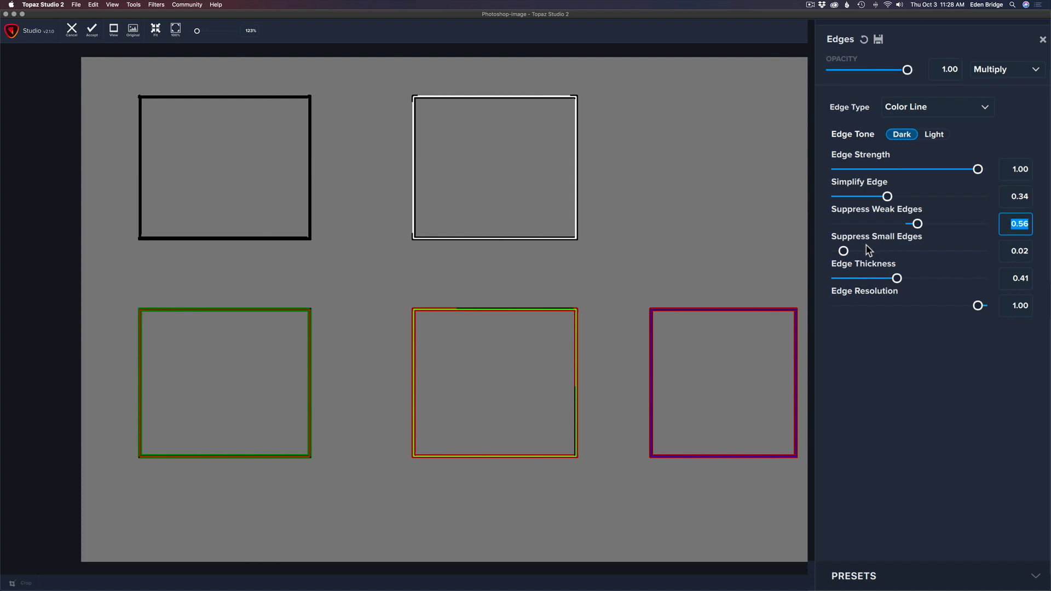
{"action": "left_click_drag", "start_coordinate": [844, 251], "coordinate": [898, 253]}
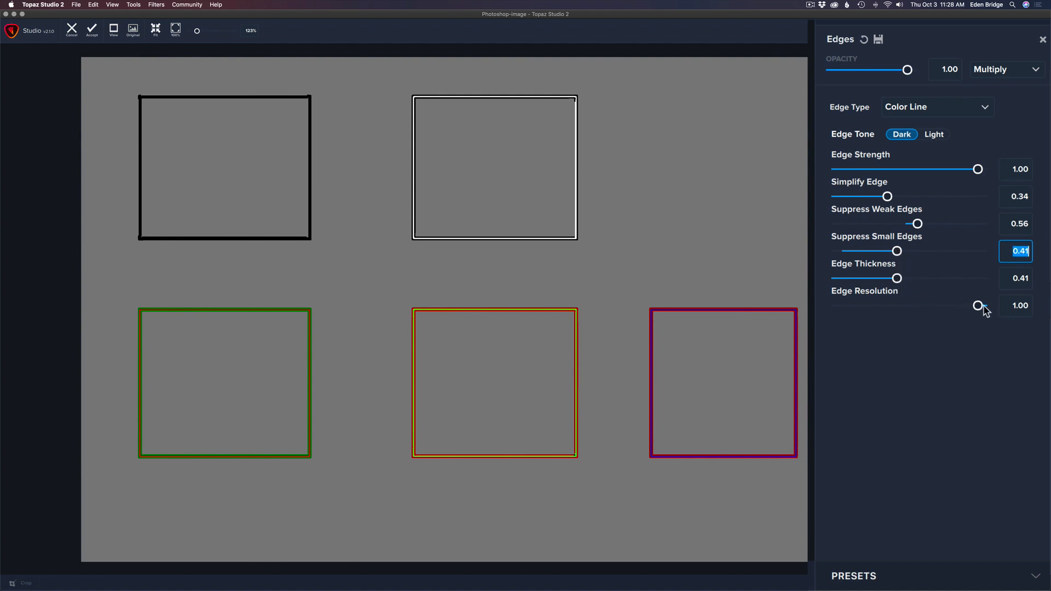
{"action": "mouse_move", "coordinate": [979, 306]}
{"action": "left_mouse_down"}
{"action": "mouse_move", "coordinate": [900, 309]}
{"action": "mouse_move", "coordinate": [999, 305]}
{"action": "left_mouse_up"}
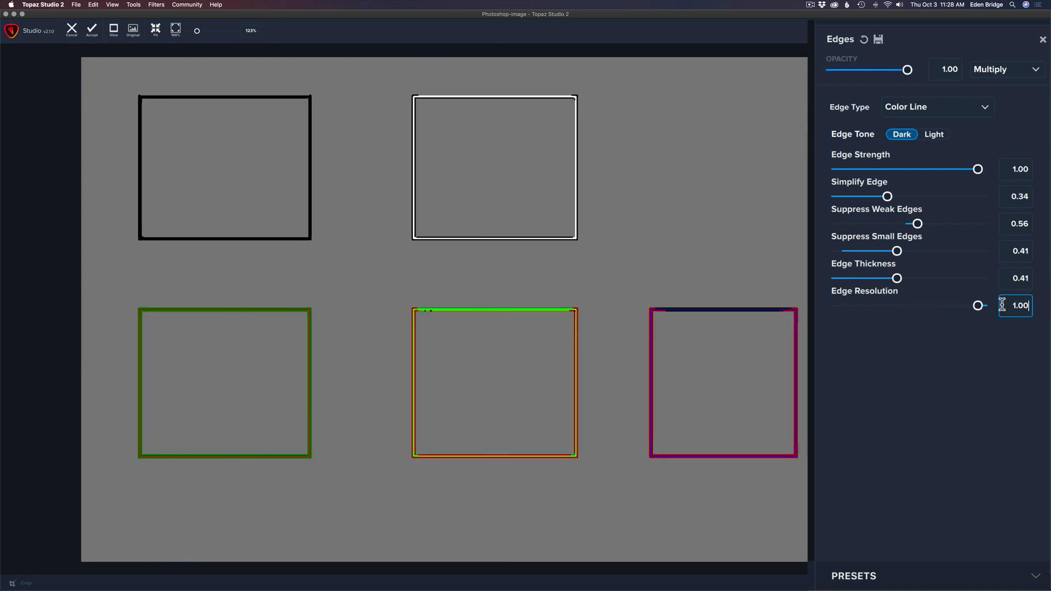
{"action": "left_click", "coordinate": [1001, 305]}
Step: Reset the Edges effect and change its edge type to Monochrome Line, with Edge Strength at 1.00 and Edge Thickness at 0.51
{"action": "left_click", "coordinate": [955, 108]}
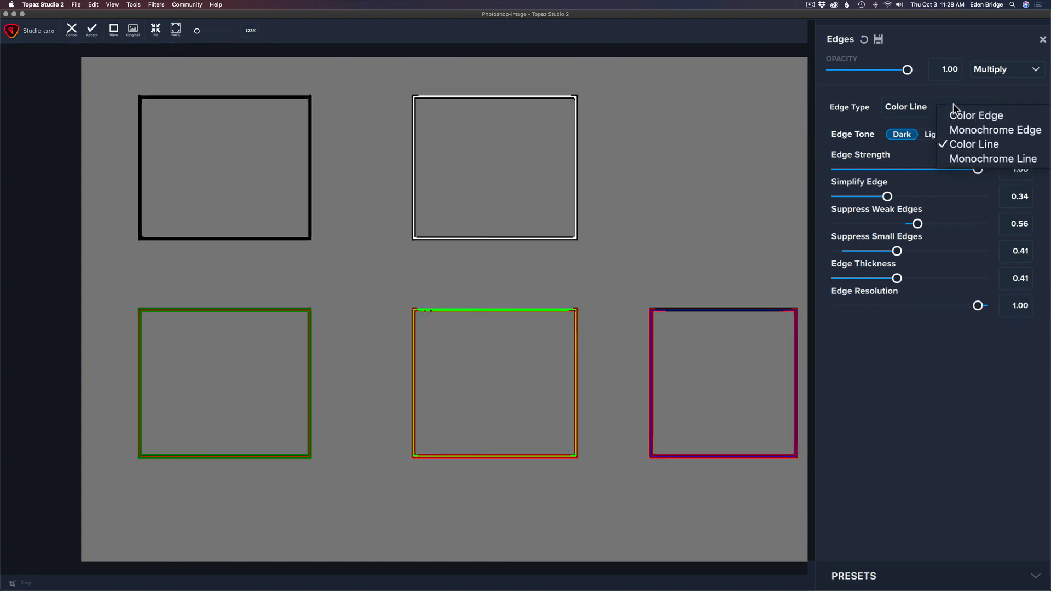
{"action": "left_click", "coordinate": [978, 160]}
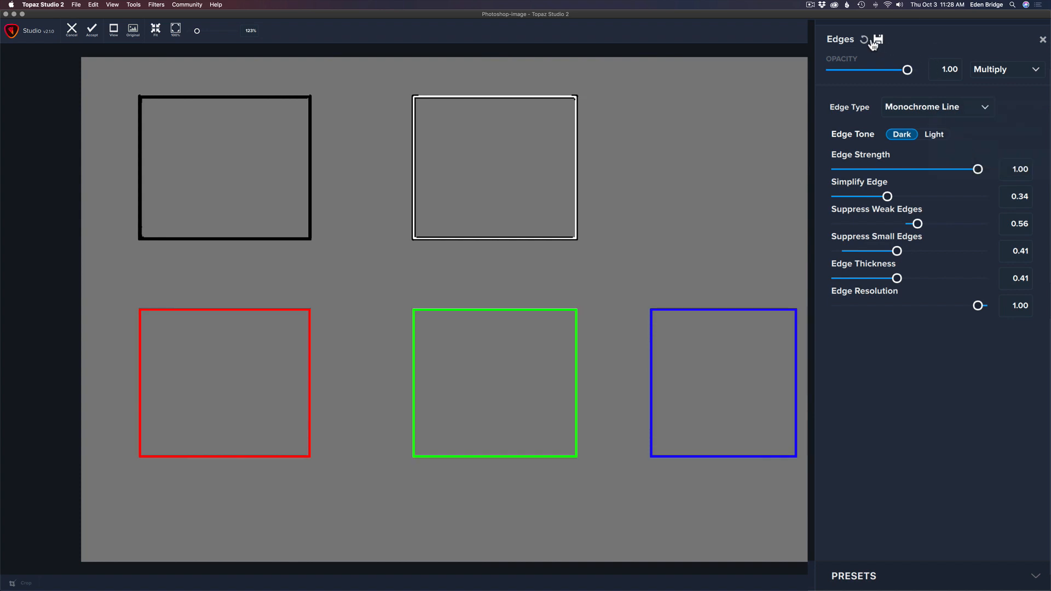
{"action": "left_click", "coordinate": [864, 40]}
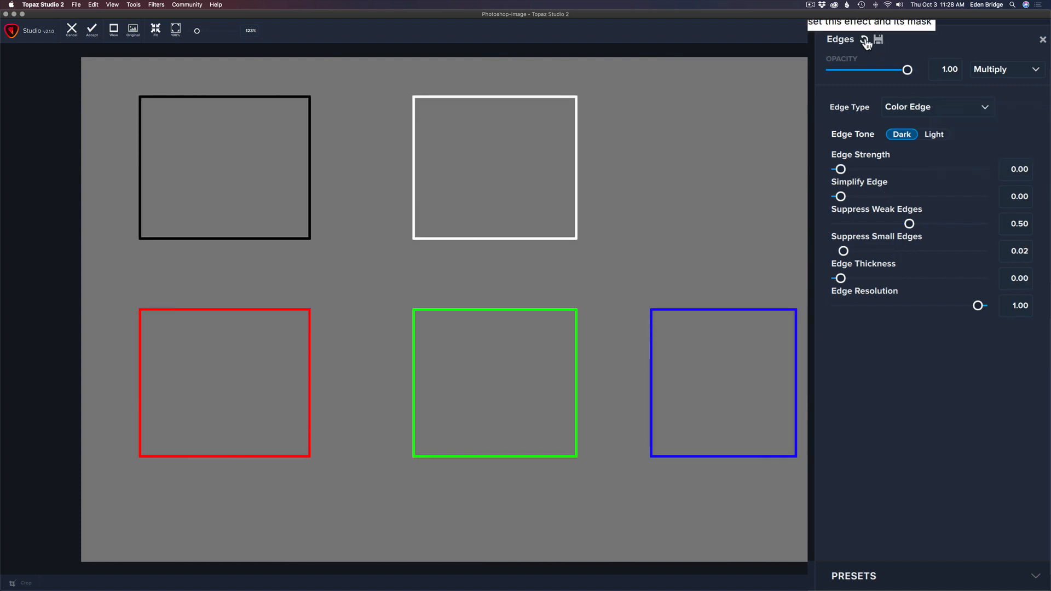
{"action": "left_click", "coordinate": [952, 107]}
{"action": "left_click", "coordinate": [968, 157]}
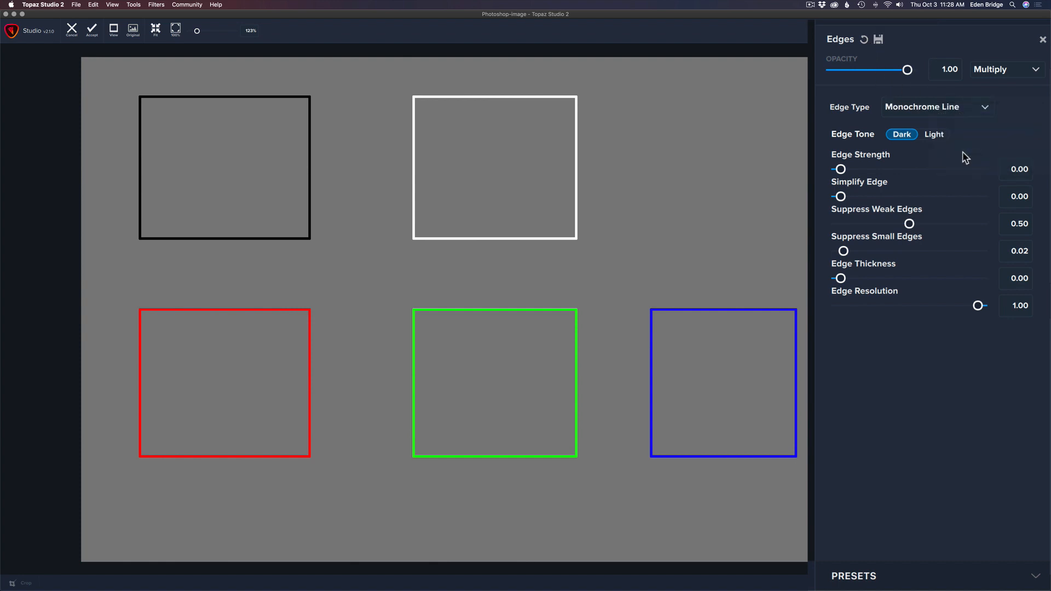
{"action": "left_click_drag", "start_coordinate": [840, 169], "coordinate": [1001, 169]}
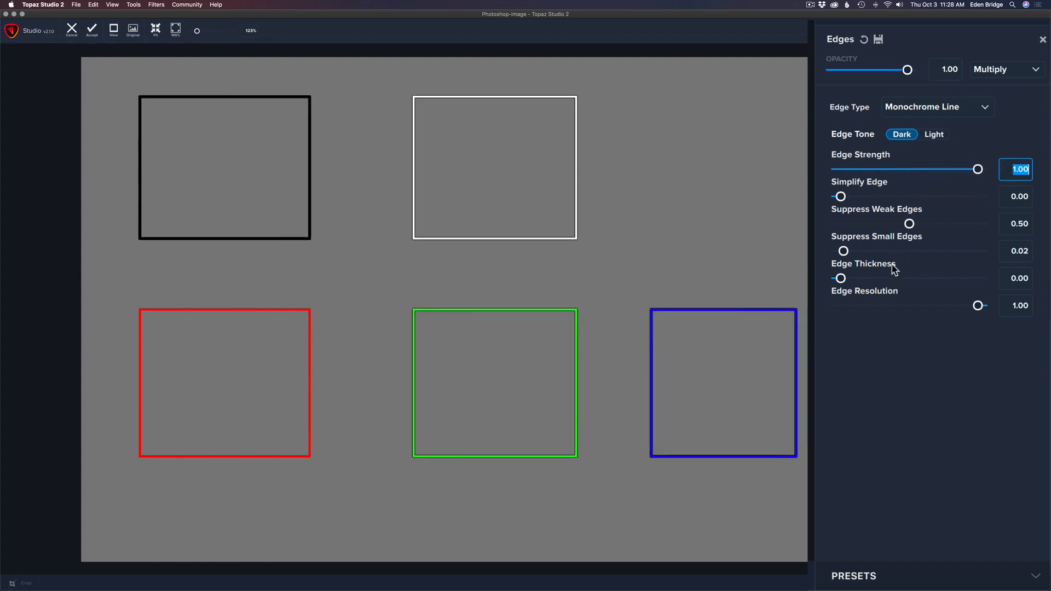
{"action": "left_click_drag", "start_coordinate": [843, 279], "coordinate": [911, 280]}
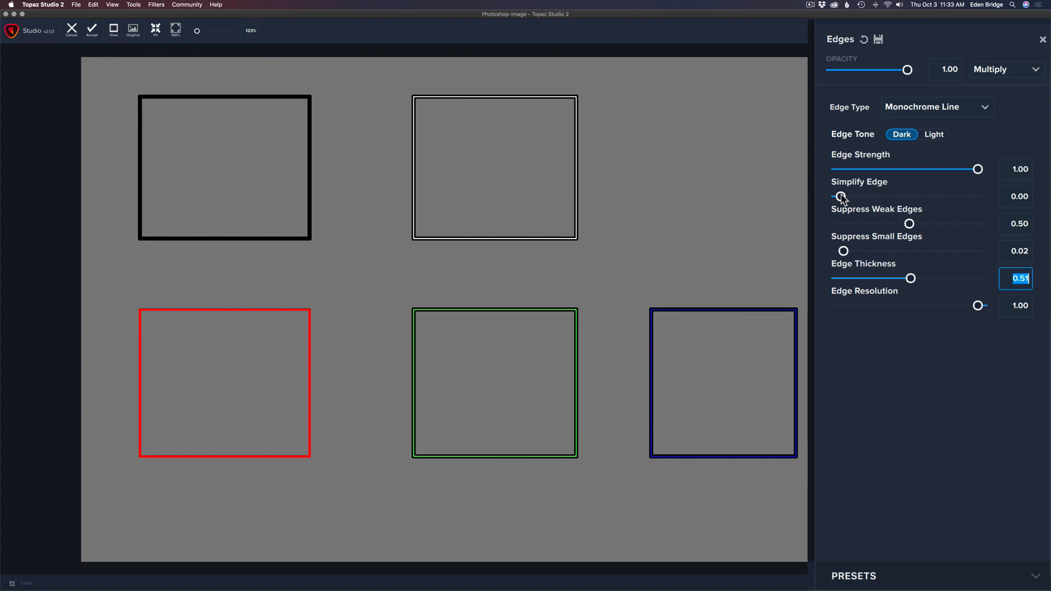
Step: Set Simplify Edge to 0.37, Suppress Weak Edges to 0.46, Suppress Small Edges to 0.12 and Edge Resolution to 0.44
{"action": "left_click_drag", "start_coordinate": [841, 197], "coordinate": [903, 223]}
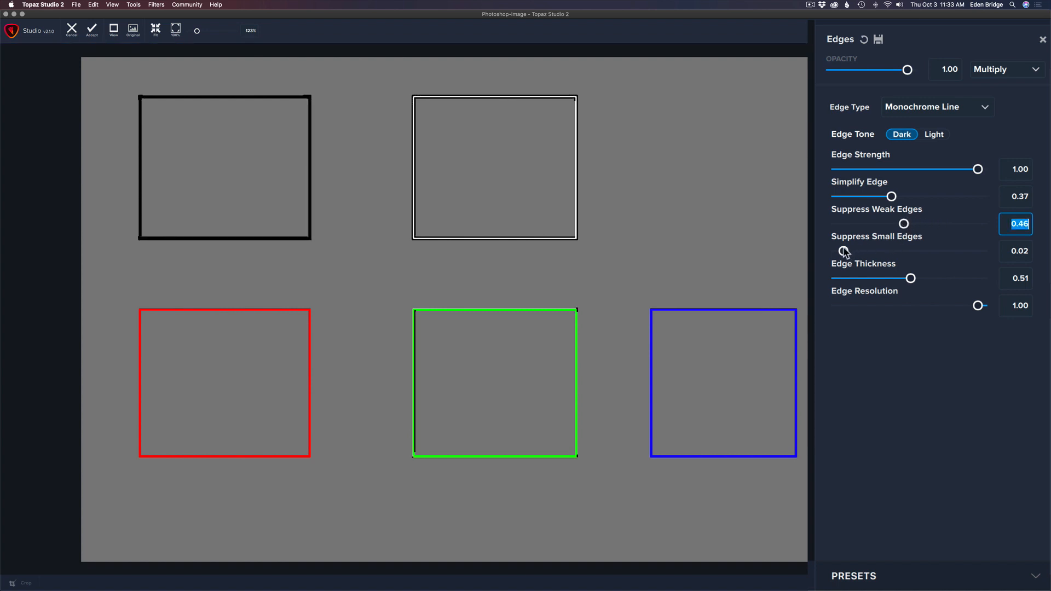
{"action": "mouse_move", "coordinate": [845, 252]}
{"action": "left_mouse_down"}
{"action": "mouse_move", "coordinate": [903, 253]}
{"action": "mouse_move", "coordinate": [858, 253]}
{"action": "left_mouse_up"}
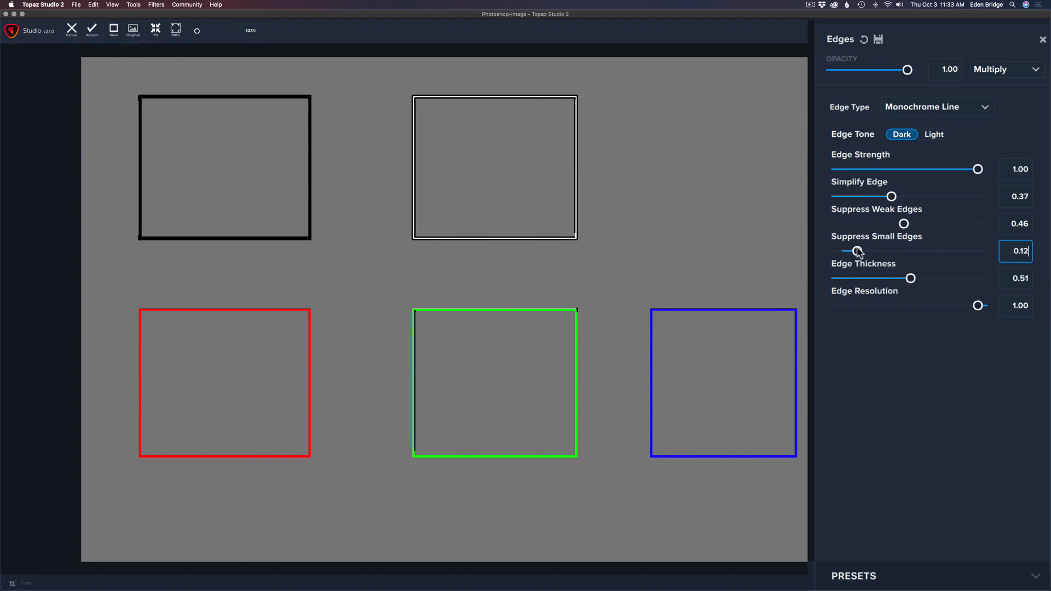
{"action": "left_click", "coordinate": [978, 306]}
{"action": "left_click_drag", "start_coordinate": [978, 307], "coordinate": [900, 305]}
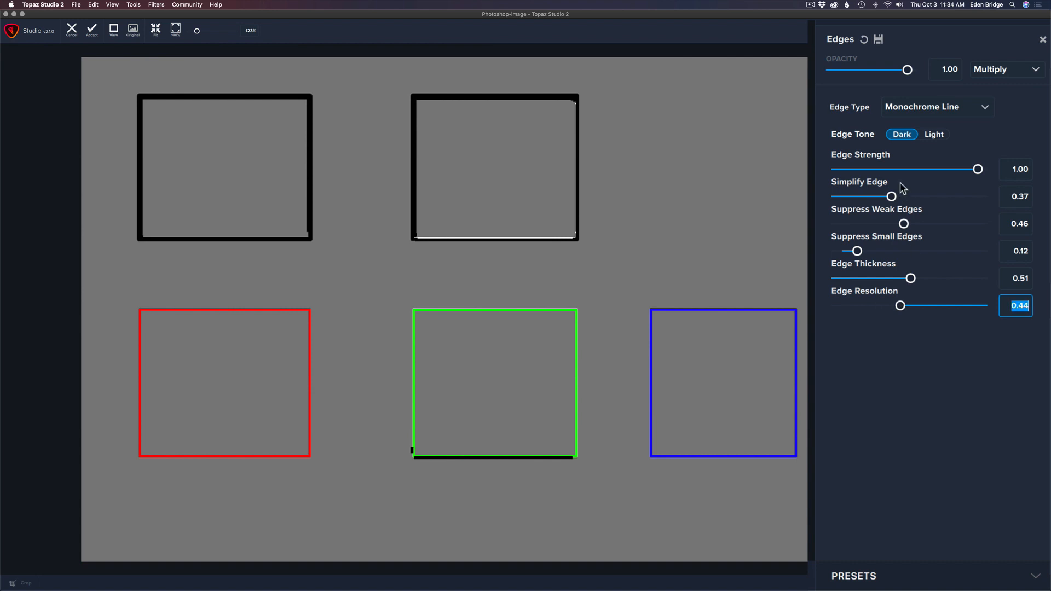
Step: Reset the Edges effect and use the Light edge tone on Color Edge, with Edge Strength at 1.00 and Edge Thickness at 0.44
{"action": "left_click", "coordinate": [868, 42]}
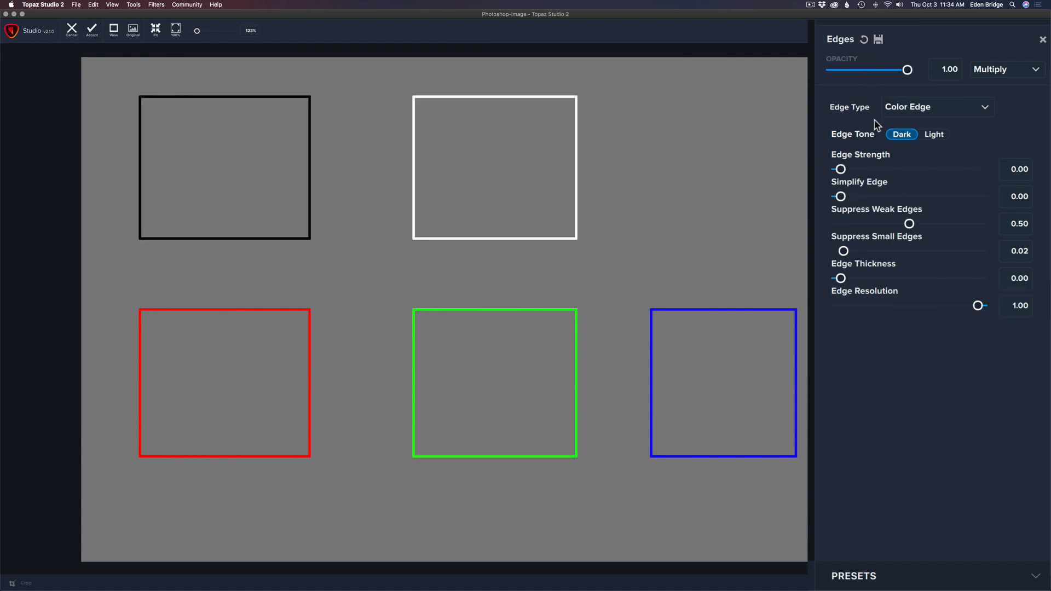
{"action": "left_click", "coordinate": [935, 134]}
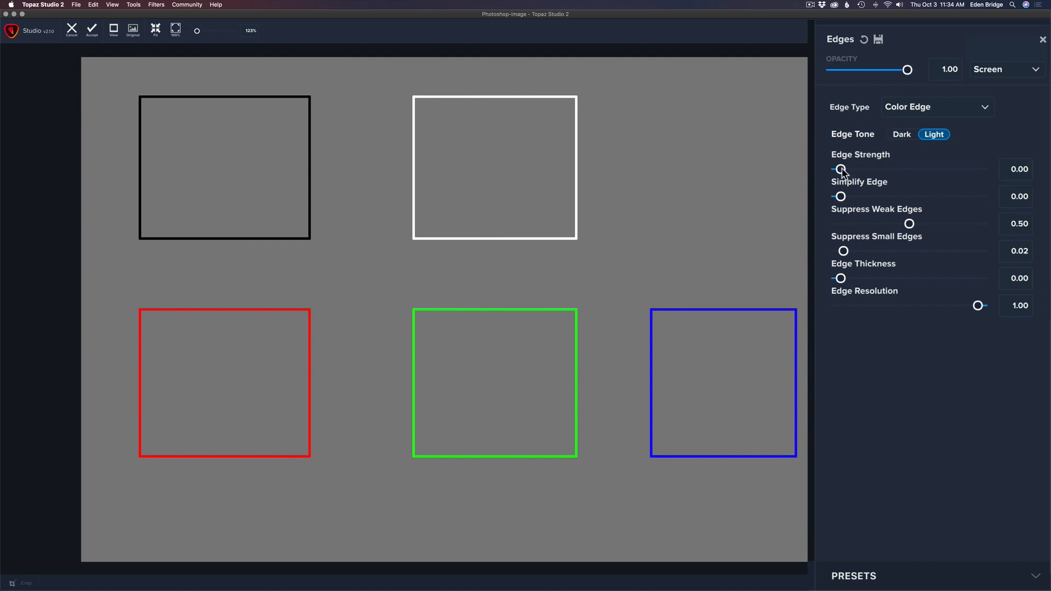
{"action": "left_click_drag", "start_coordinate": [840, 170], "coordinate": [1009, 171]}
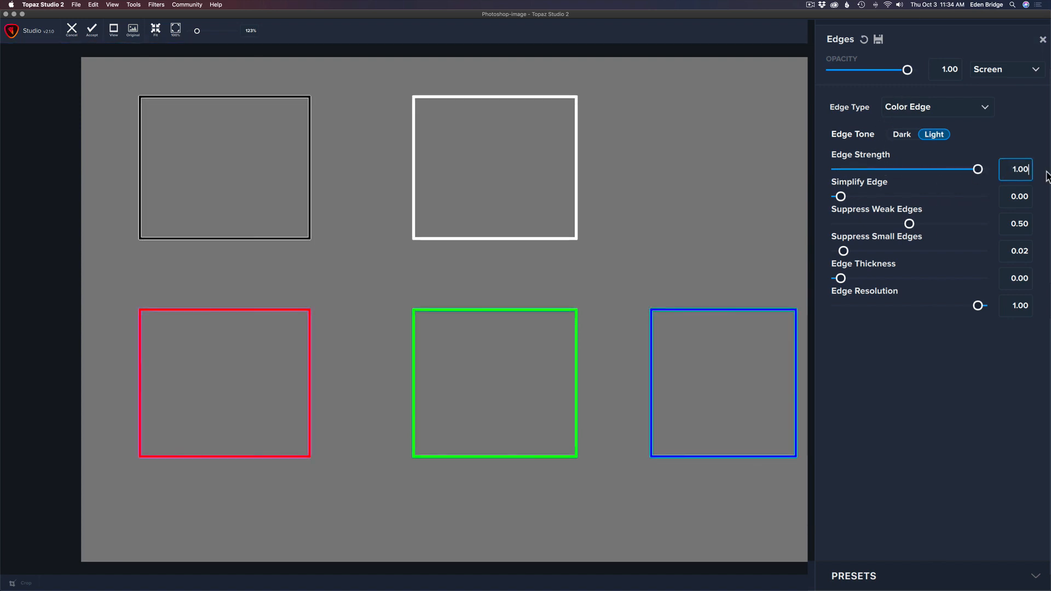
{"action": "left_click", "coordinate": [1008, 172]}
{"action": "left_click_drag", "start_coordinate": [842, 279], "coordinate": [901, 278]}
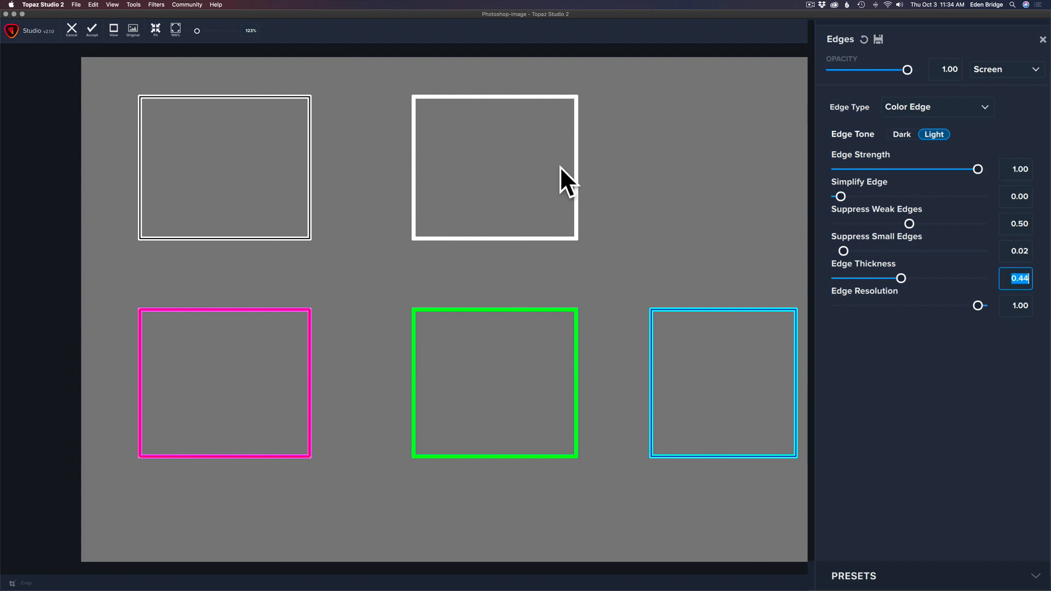
Step: Compare the Light Color Edge result on the outline squares with the original image
{"action": "left_click", "coordinate": [595, 163]}
{"action": "left_click", "coordinate": [593, 164]}
{"action": "left_click", "coordinate": [617, 237]}
{"action": "left_click", "coordinate": [617, 237]}
{"action": "left_click", "coordinate": [592, 281]}
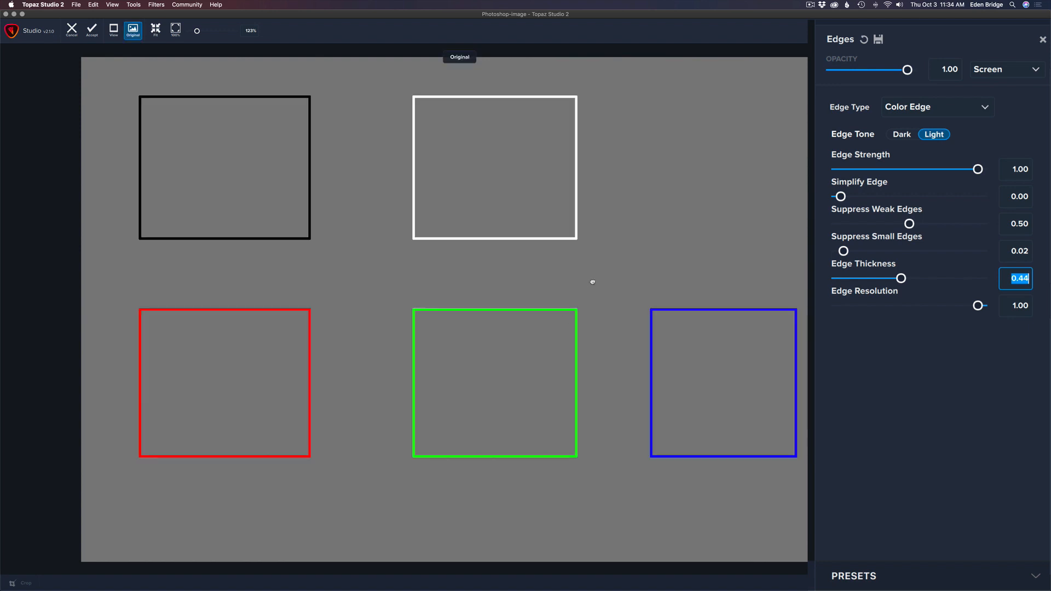
{"action": "left_click", "coordinate": [592, 281]}
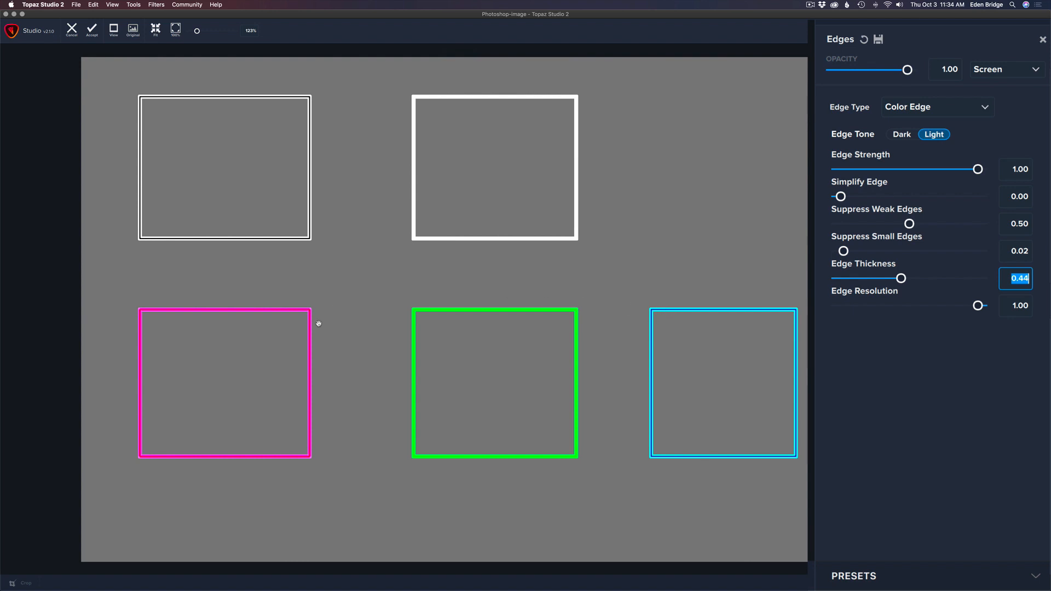
{"action": "left_click", "coordinate": [500, 340]}
Step: Set Simplify Edge to 0.39, Suppress Weak Edges to 0.65 and Suppress Small Edges to 0.52, and test Edge Resolution, ending at 1.00
{"action": "left_click", "coordinate": [842, 198]}
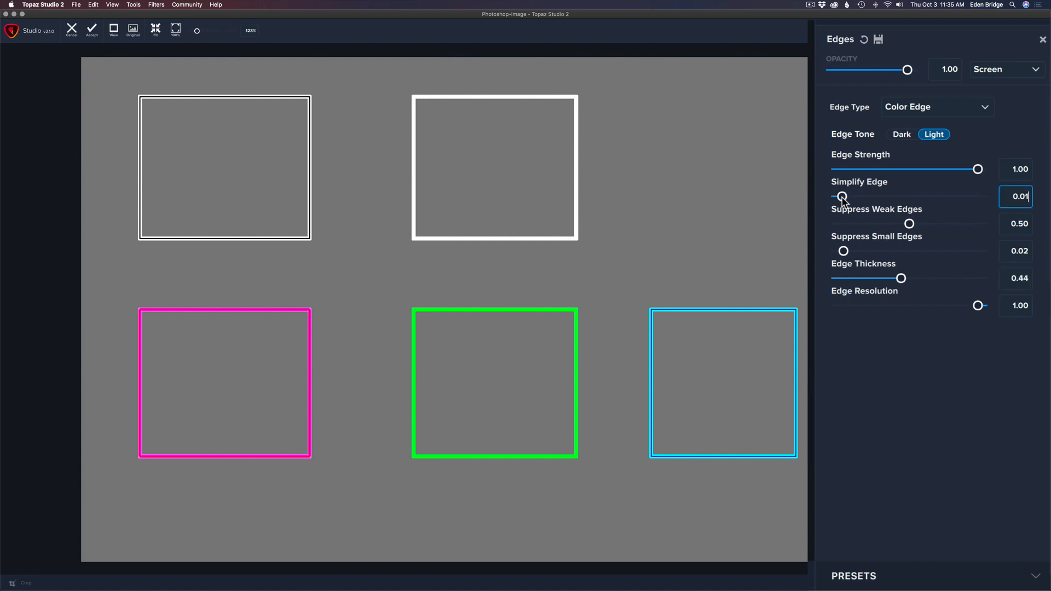
{"action": "left_click_drag", "start_coordinate": [842, 198], "coordinate": [894, 198]}
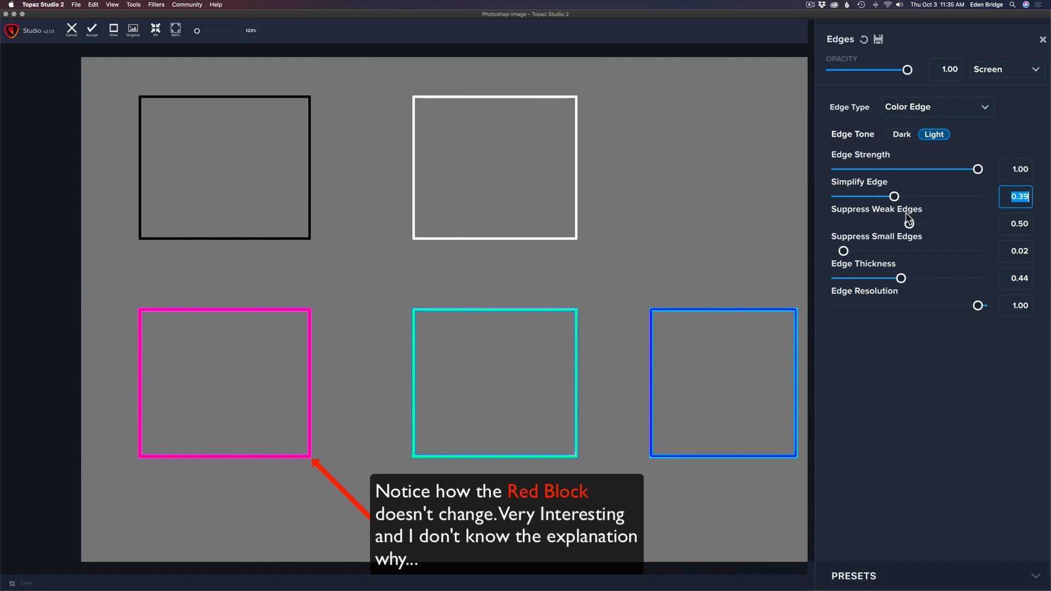
{"action": "mouse_move", "coordinate": [909, 223]}
{"action": "left_mouse_down"}
{"action": "mouse_move", "coordinate": [961, 225]}
{"action": "mouse_move", "coordinate": [930, 224]}
{"action": "left_mouse_up"}
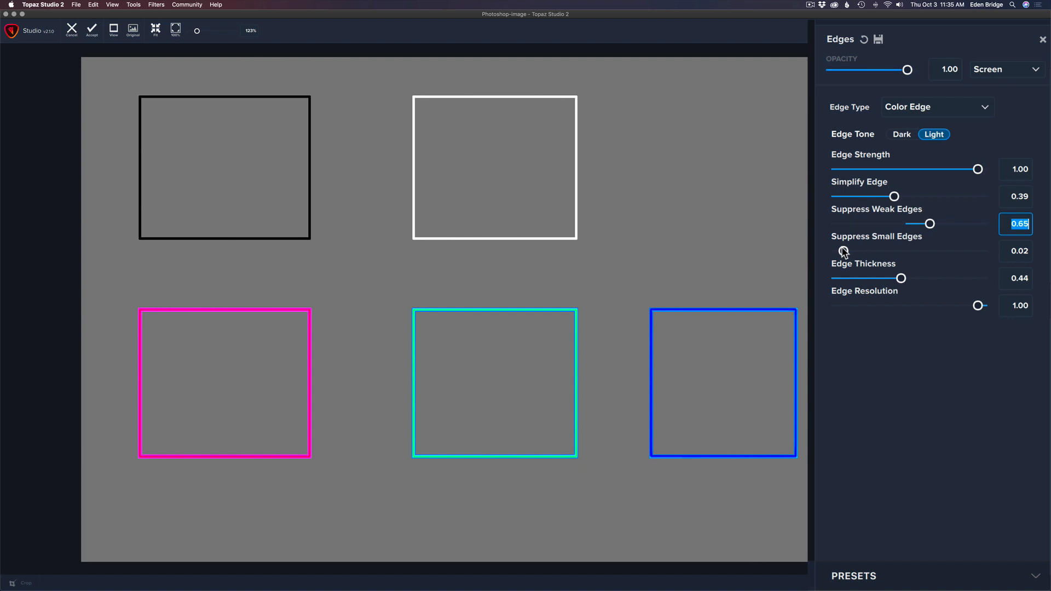
{"action": "mouse_move", "coordinate": [843, 252]}
{"action": "left_mouse_down"}
{"action": "mouse_move", "coordinate": [989, 252]}
{"action": "mouse_move", "coordinate": [825, 244]}
{"action": "left_mouse_up"}
{"action": "key", "text": "super+z"}
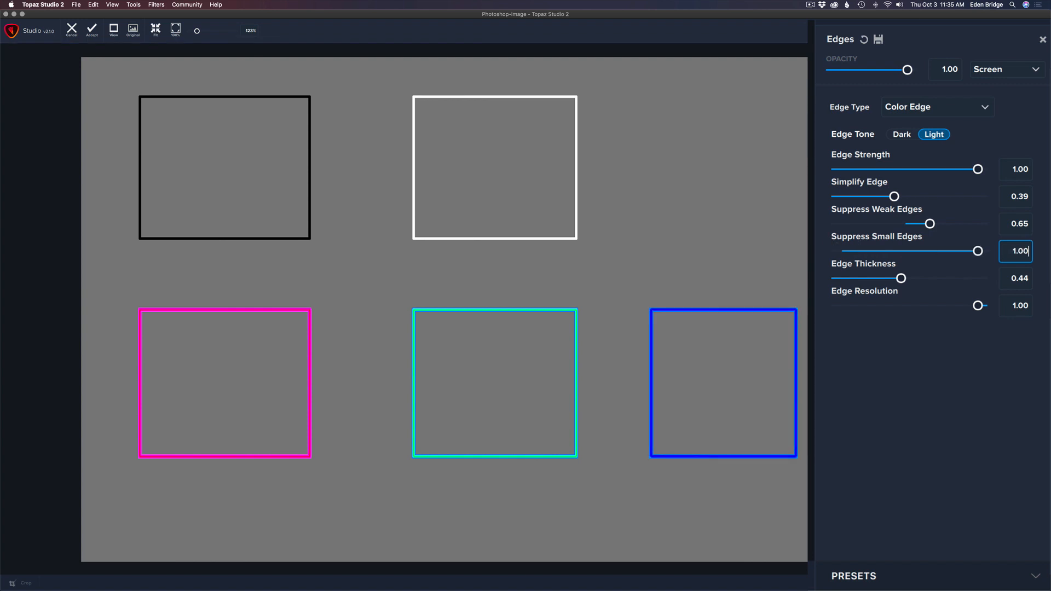
{"action": "left_click_drag", "start_coordinate": [977, 250], "coordinate": [1018, 241]}
{"action": "mouse_move", "coordinate": [919, 240]}
{"action": "left_mouse_down"}
{"action": "mouse_move", "coordinate": [887, 241]}
{"action": "mouse_move", "coordinate": [926, 240]}
{"action": "mouse_move", "coordinate": [912, 234]}
{"action": "left_mouse_up"}
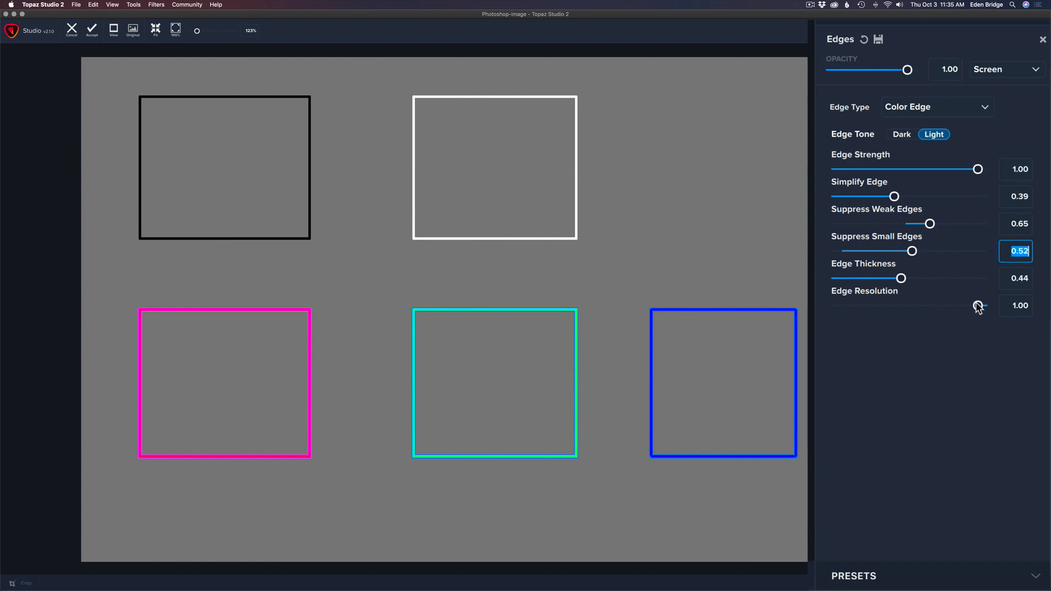
{"action": "left_click_drag", "start_coordinate": [978, 307], "coordinate": [1030, 296]}
{"action": "left_click", "coordinate": [1031, 299]}
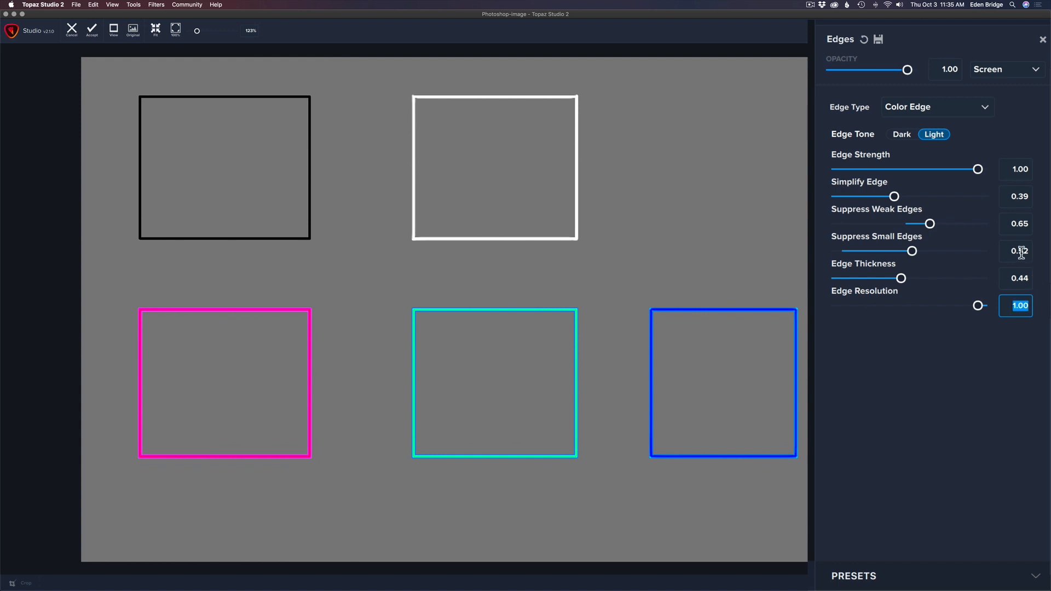
Step: Reset the Edges effect and set Monochrome Edge with the Light tone, Edge Strength 1.00 and Edge Thickness 0.50
{"action": "left_click", "coordinate": [864, 40]}
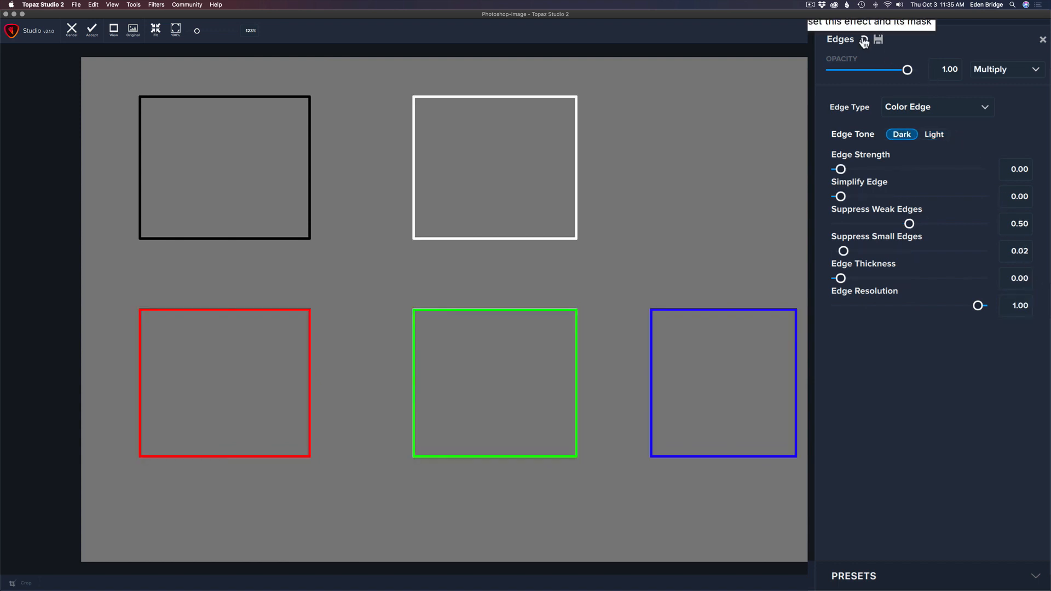
{"action": "left_click", "coordinate": [939, 108]}
{"action": "left_click", "coordinate": [974, 133]}
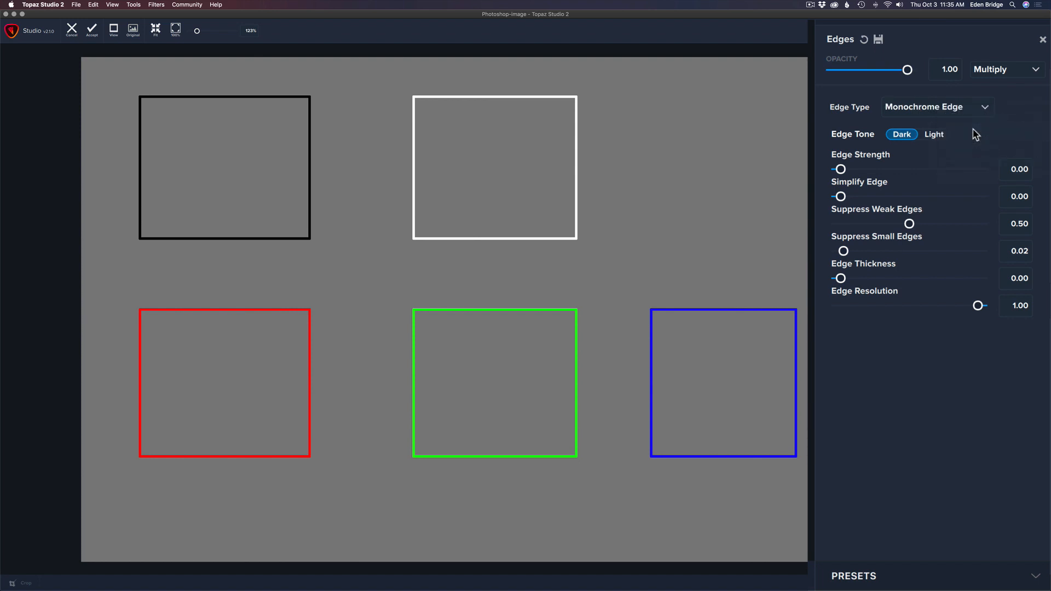
{"action": "left_click", "coordinate": [935, 135]}
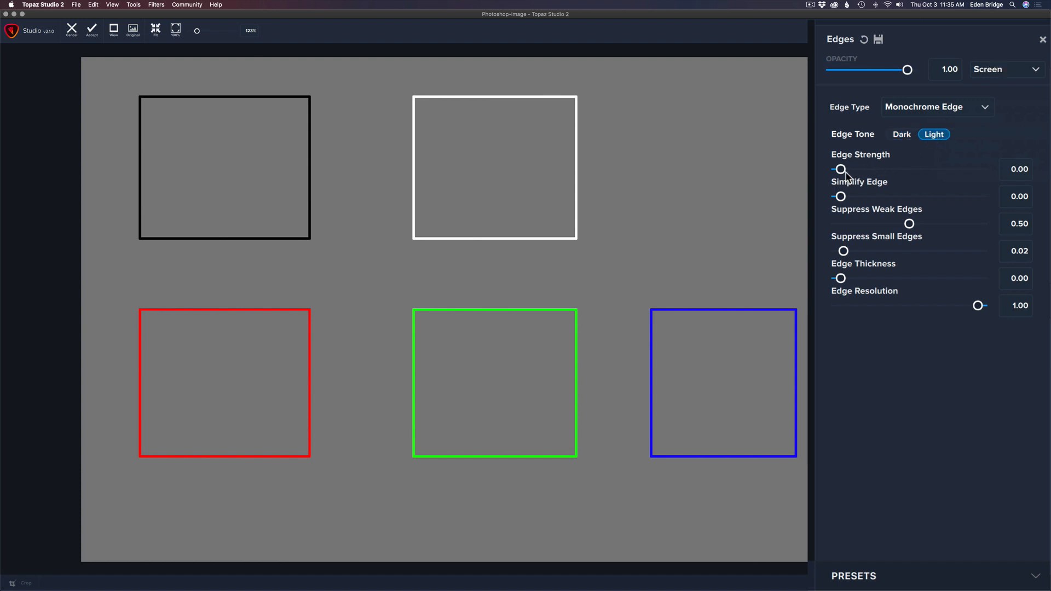
{"action": "left_click_drag", "start_coordinate": [841, 171], "coordinate": [1000, 174]}
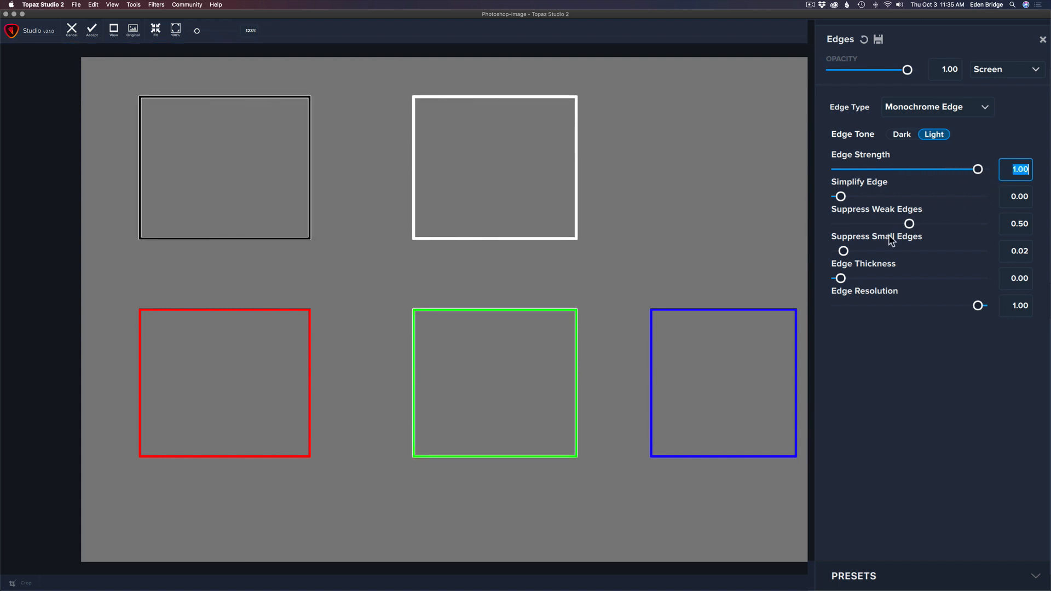
{"action": "left_click_drag", "start_coordinate": [841, 278], "coordinate": [909, 278]}
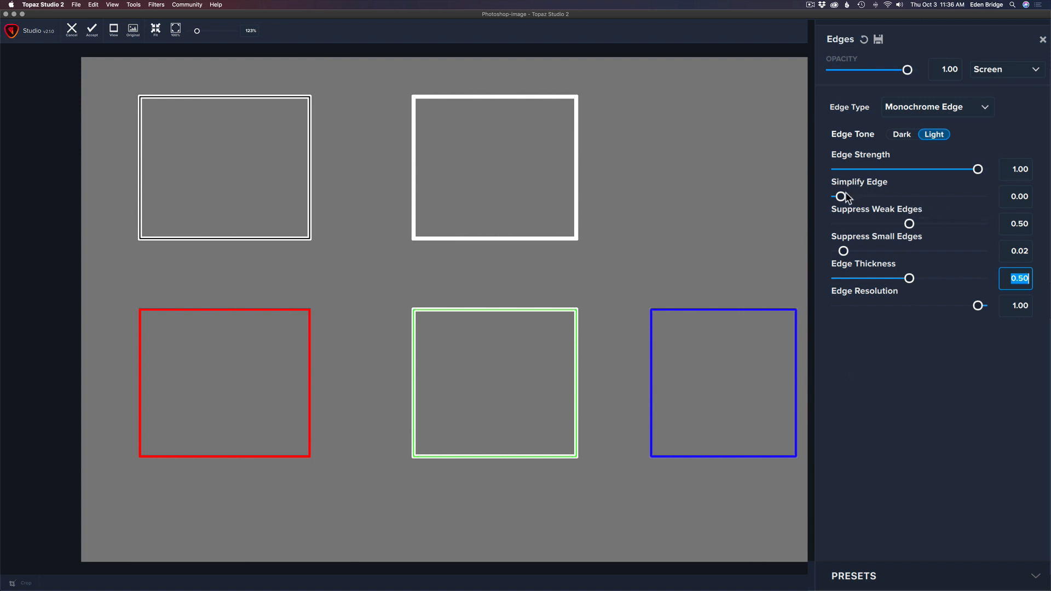
Step: Set Simplify Edge to 0.32, Suppress Weak Edges to 0.53 and Suppress Small Edges to 0.25, and test Edge Resolution, ending at 1.00
{"action": "left_click_drag", "start_coordinate": [847, 197], "coordinate": [913, 226]}
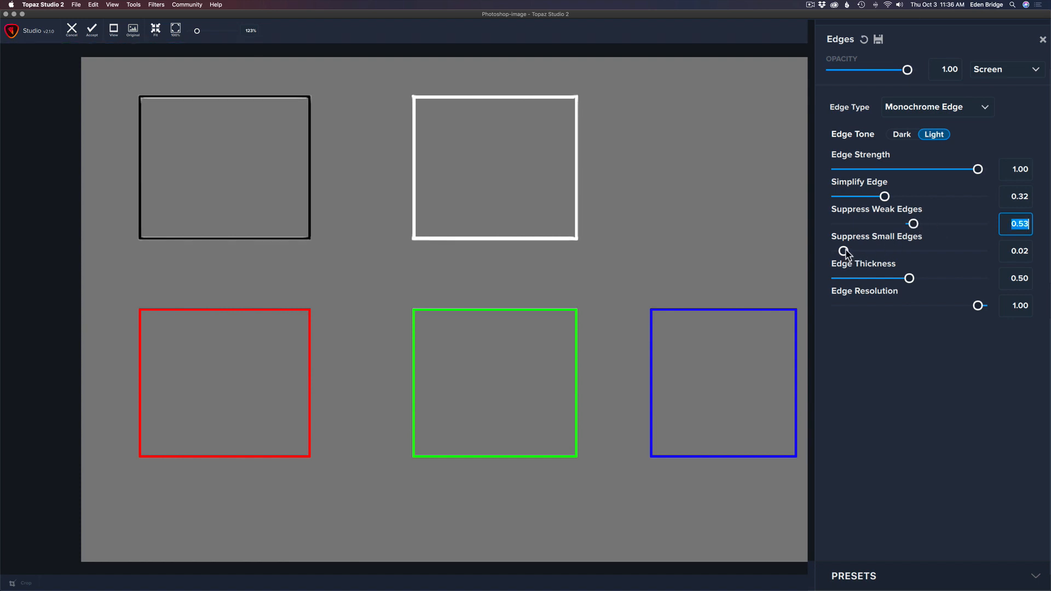
{"action": "left_click_drag", "start_coordinate": [845, 252], "coordinate": [876, 252]}
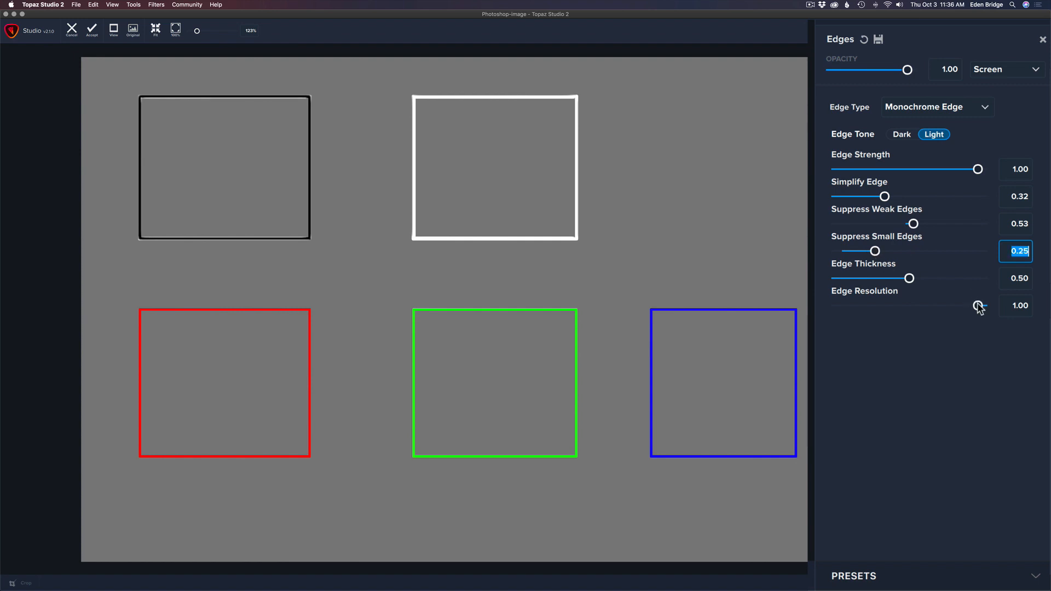
{"action": "left_click_drag", "start_coordinate": [978, 305], "coordinate": [1007, 304]}
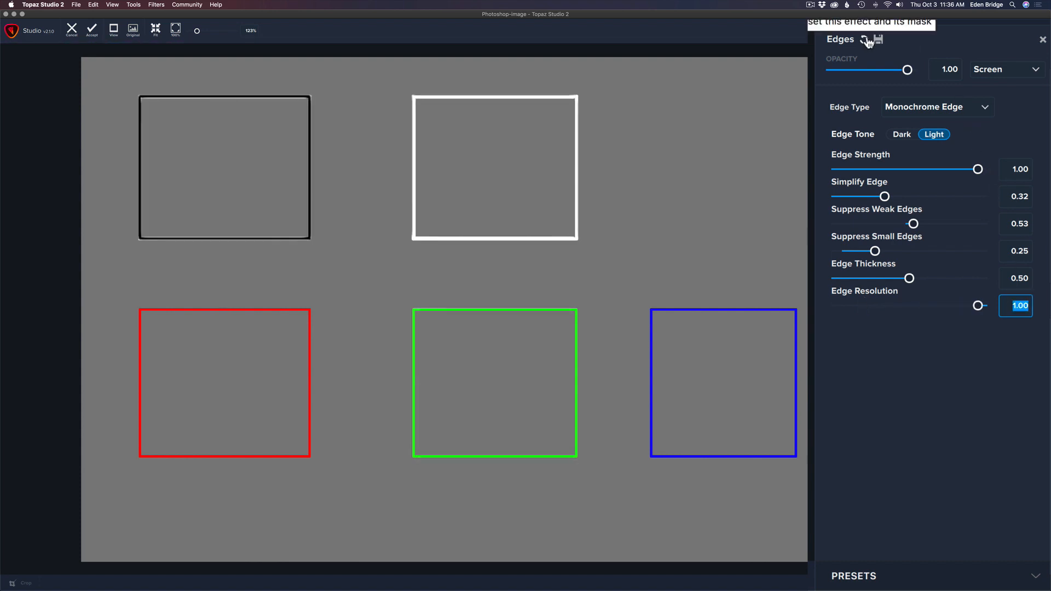
Step: Reset the Edges effect and change its edge type to Color Line
{"action": "left_click", "coordinate": [867, 40]}
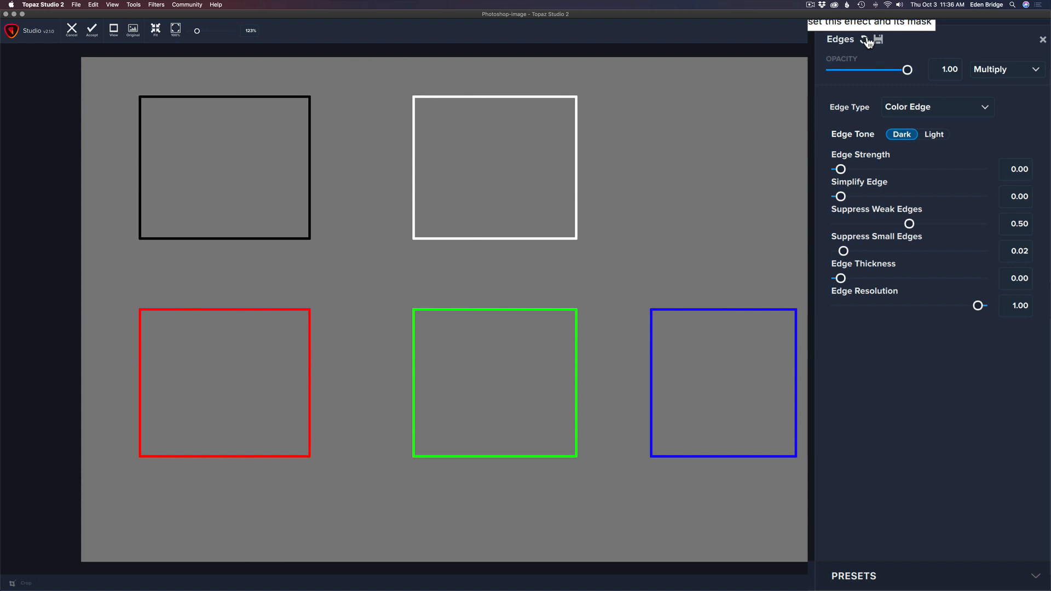
{"action": "left_click", "coordinate": [981, 108]}
{"action": "left_click", "coordinate": [979, 145]}
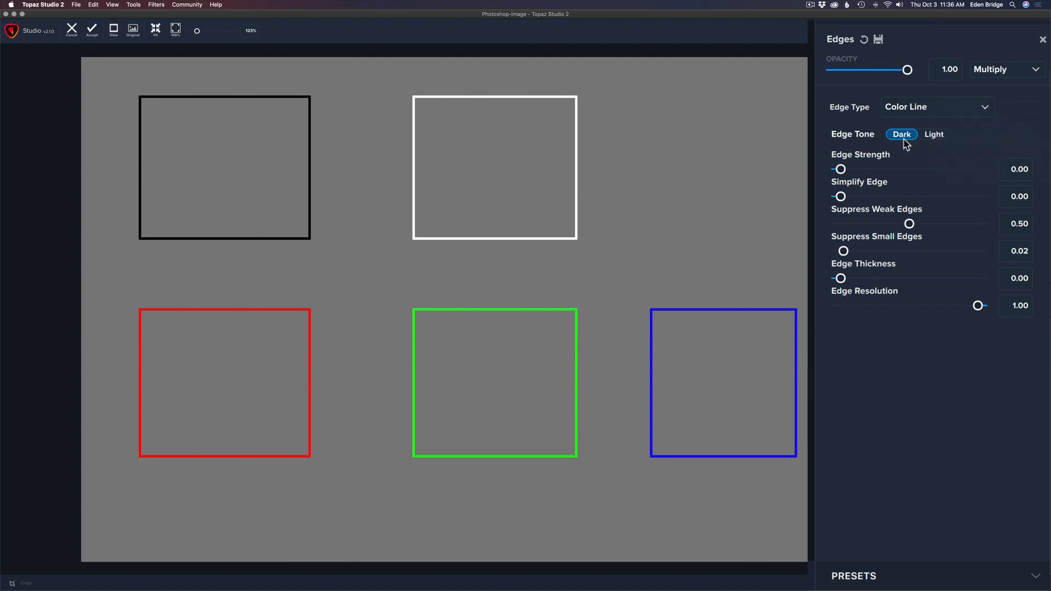
Step: Give the Color Line edges the Light tone, with Edge Strength 1.00 and Edge Thickness 0.39
{"action": "left_click", "coordinate": [934, 135]}
{"action": "left_click_drag", "start_coordinate": [846, 173], "coordinate": [1001, 172]}
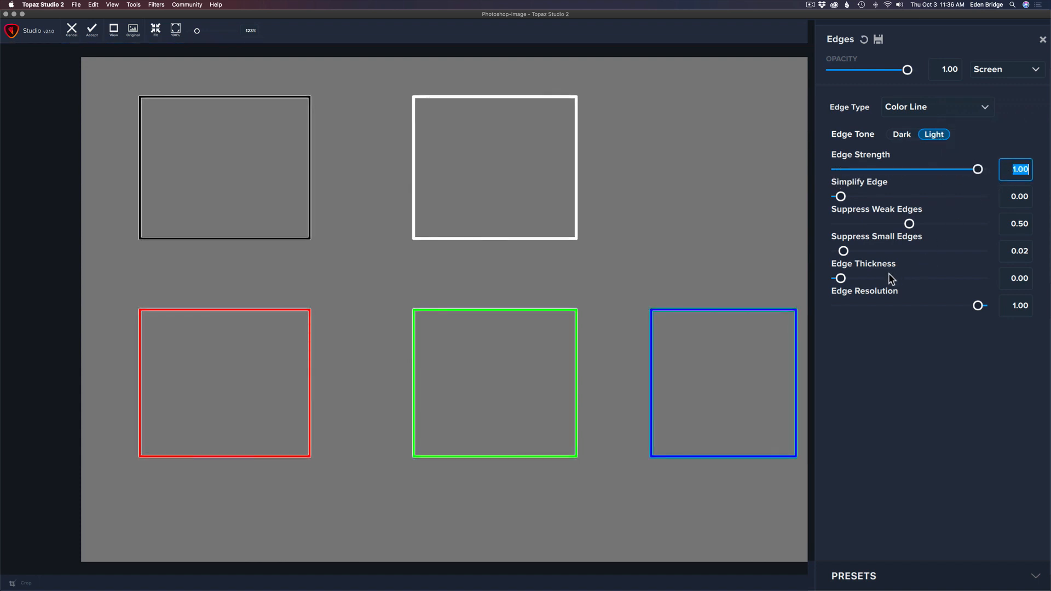
{"action": "left_click", "coordinate": [841, 278]}
{"action": "left_click_drag", "start_coordinate": [841, 279], "coordinate": [895, 279]}
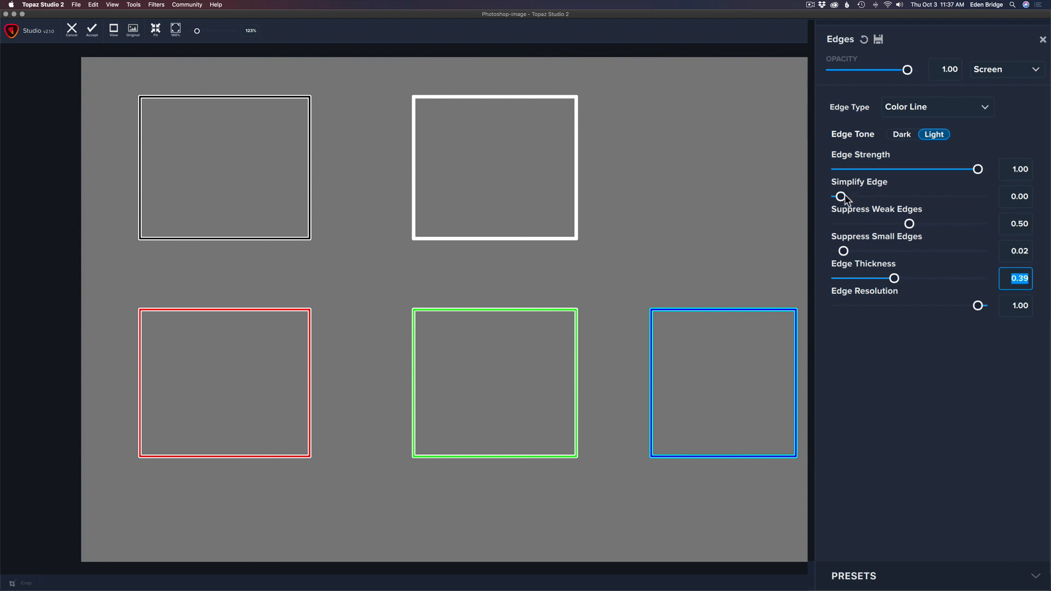
Step: Set Simplify Edge to 0.20, Suppress Weak Edges to 0.70 and Suppress Small Edges to 0.33, and test Edge Resolution, ending at 1.00
{"action": "left_click_drag", "start_coordinate": [845, 198], "coordinate": [937, 222]}
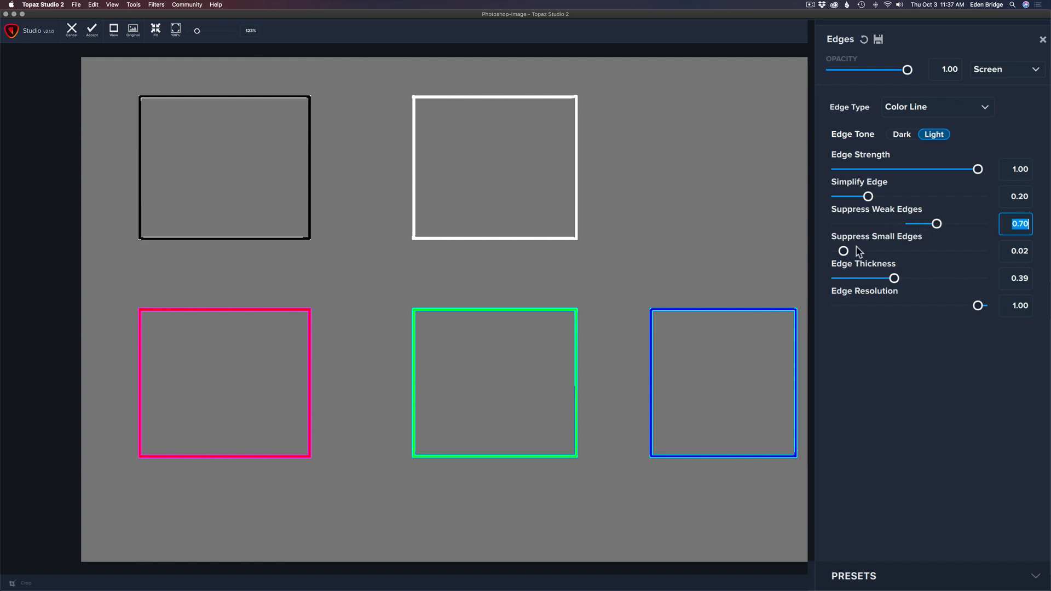
{"action": "left_click_drag", "start_coordinate": [845, 251], "coordinate": [890, 252]}
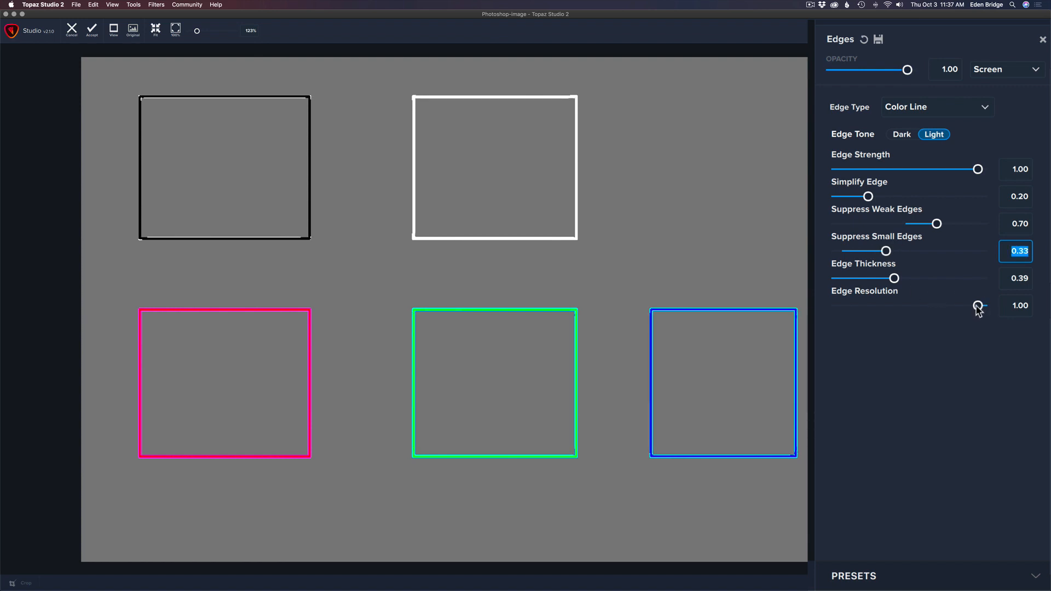
{"action": "left_click_drag", "start_coordinate": [977, 306], "coordinate": [1015, 294]}
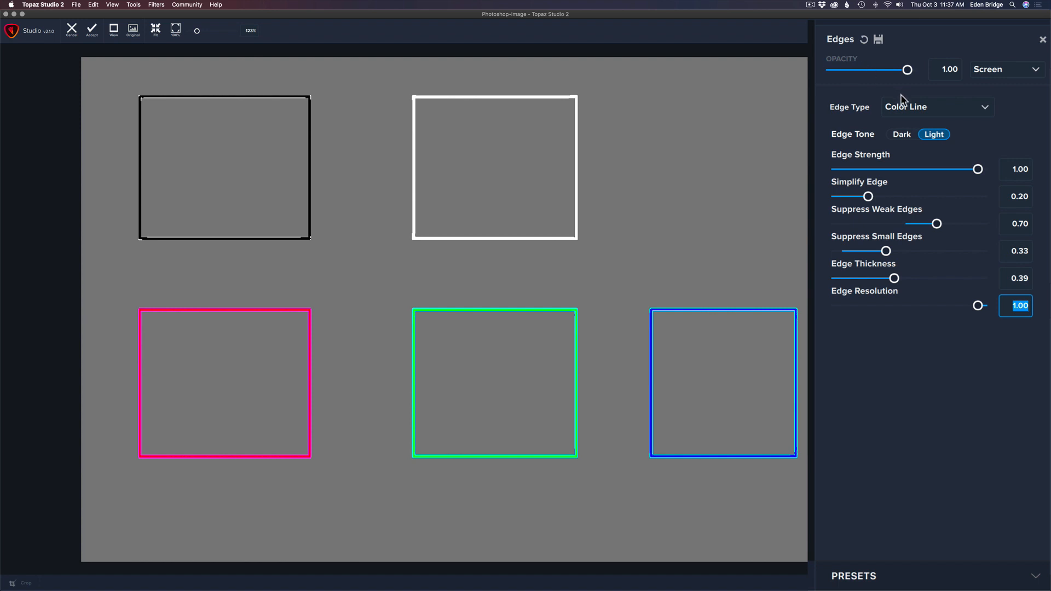
{"action": "left_click", "coordinate": [937, 106]}
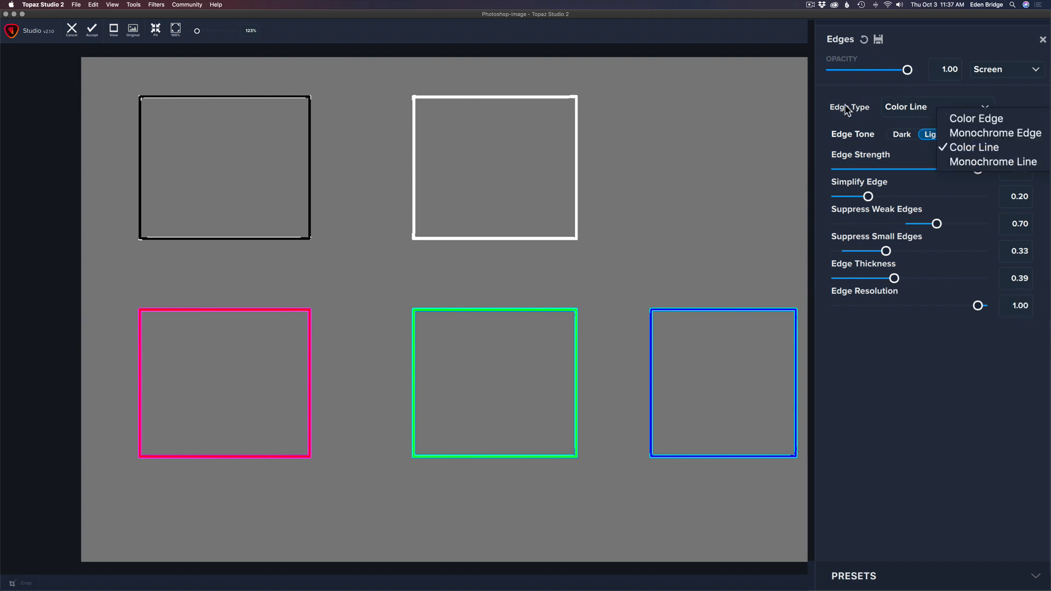
{"action": "left_click", "coordinate": [832, 116]}
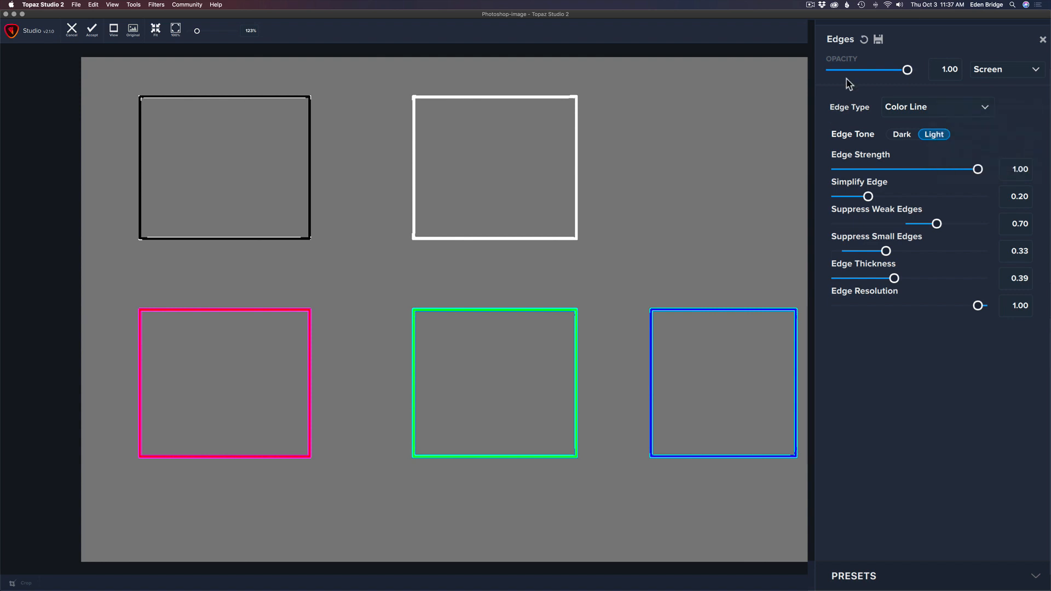
Step: Reset the Edges effect and set Monochrome Line with the Light tone, Edge Strength 1.00 and Edge Thickness 0.38
{"action": "left_click", "coordinate": [864, 41]}
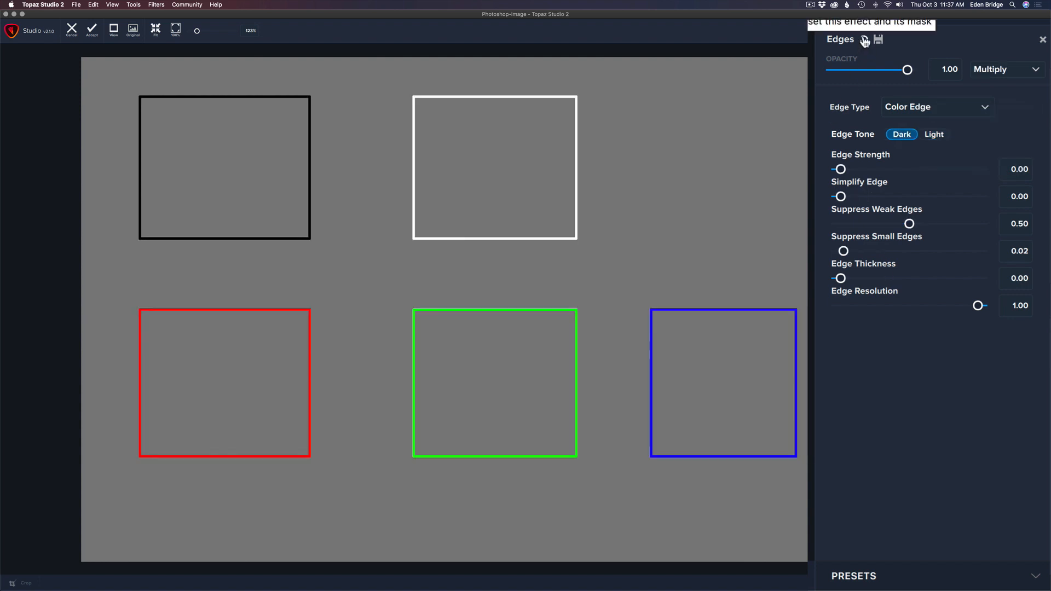
{"action": "left_click", "coordinate": [947, 111]}
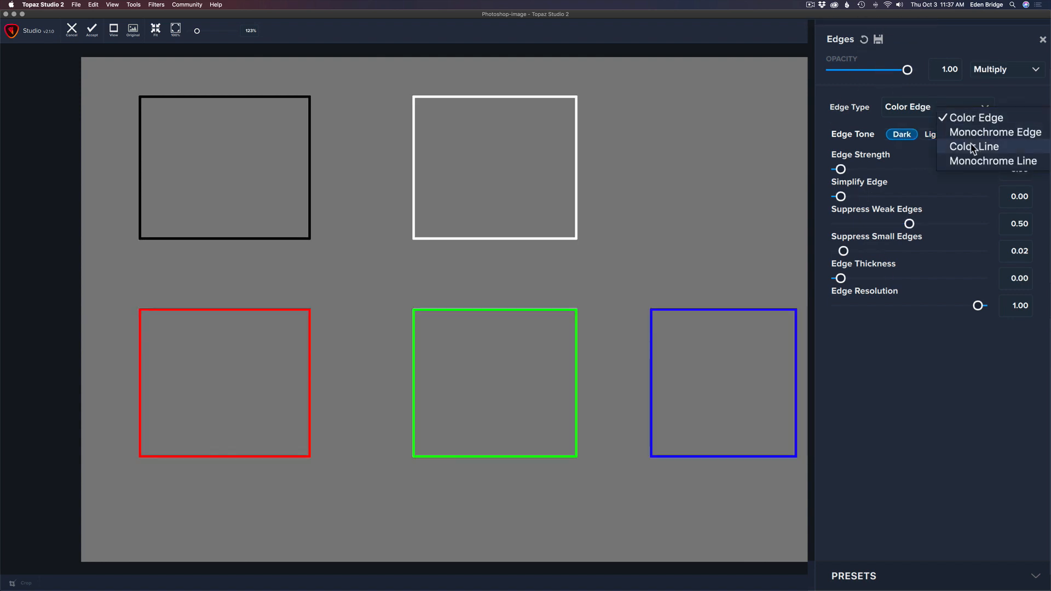
{"action": "left_click", "coordinate": [972, 159]}
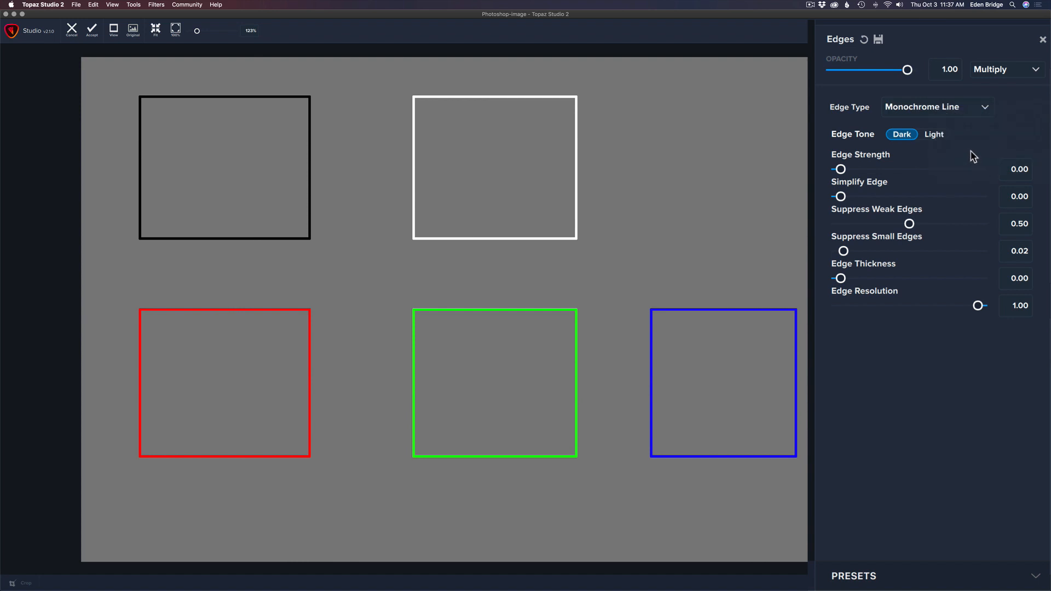
{"action": "left_click", "coordinate": [934, 136]}
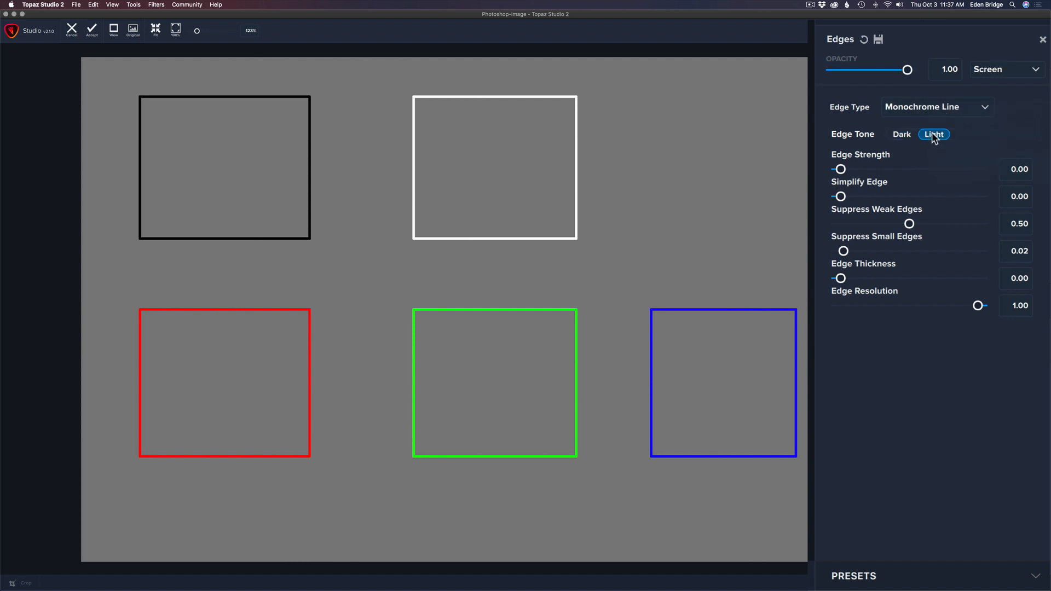
{"action": "left_click", "coordinate": [843, 170]}
{"action": "left_click_drag", "start_coordinate": [844, 171], "coordinate": [987, 174]}
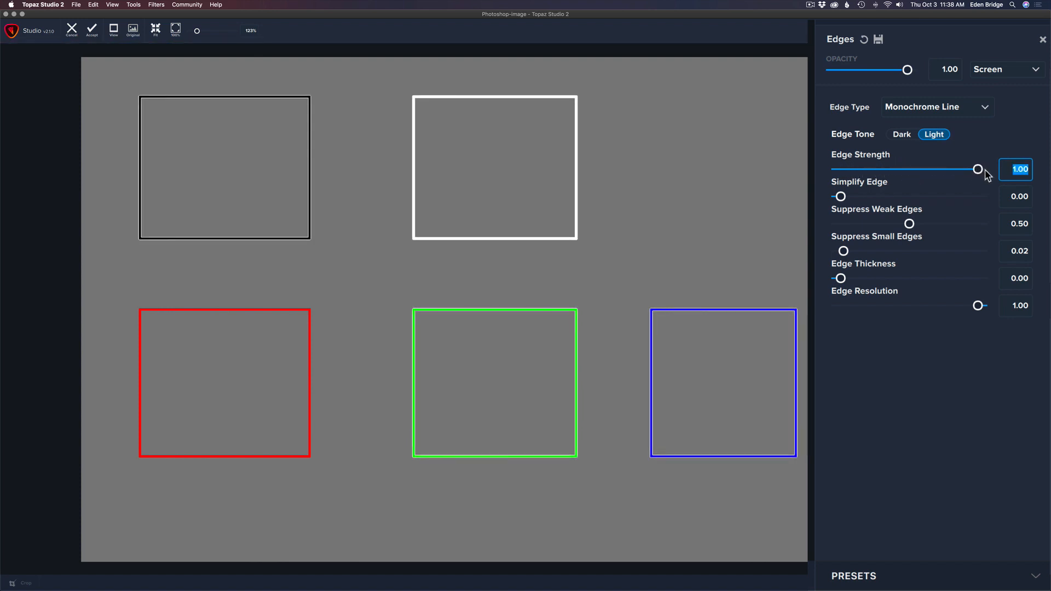
{"action": "left_click_drag", "start_coordinate": [851, 280], "coordinate": [893, 279]}
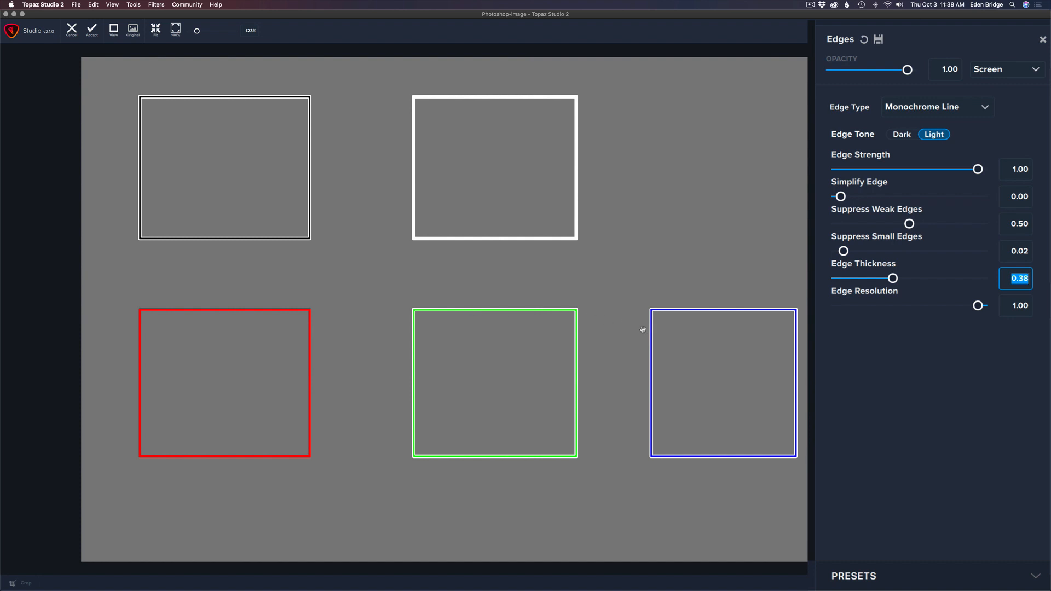
Step: Set Simplify Edge to 0.26, Suppress Weak Edges to 0.62 and Suppress Small Edges to 0.39, and test a lower Edge Resolution
{"action": "left_click", "coordinate": [840, 197]}
{"action": "left_click_drag", "start_coordinate": [840, 197], "coordinate": [876, 198]}
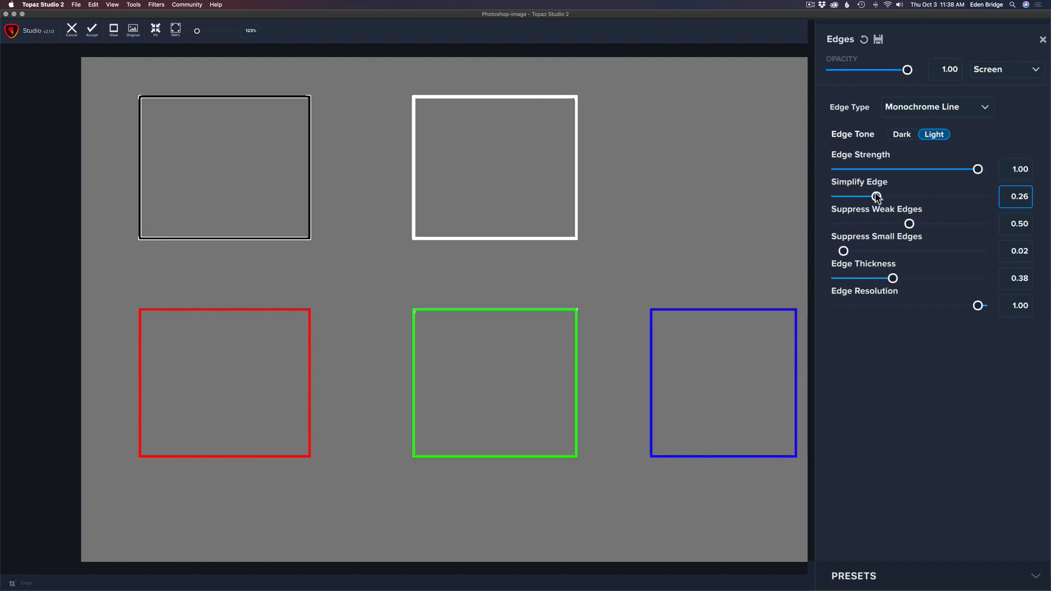
{"action": "left_click", "coordinate": [911, 224]}
{"action": "mouse_move", "coordinate": [910, 224]}
{"action": "left_mouse_down"}
{"action": "mouse_move", "coordinate": [951, 224]}
{"action": "mouse_move", "coordinate": [924, 224]}
{"action": "left_mouse_up"}
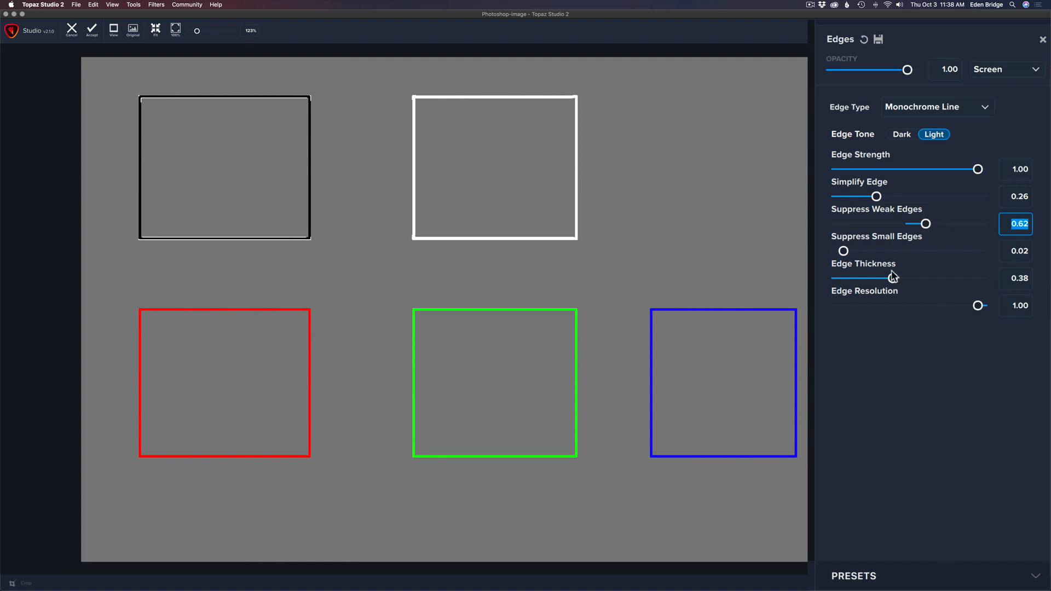
{"action": "left_click_drag", "start_coordinate": [844, 251], "coordinate": [894, 253]}
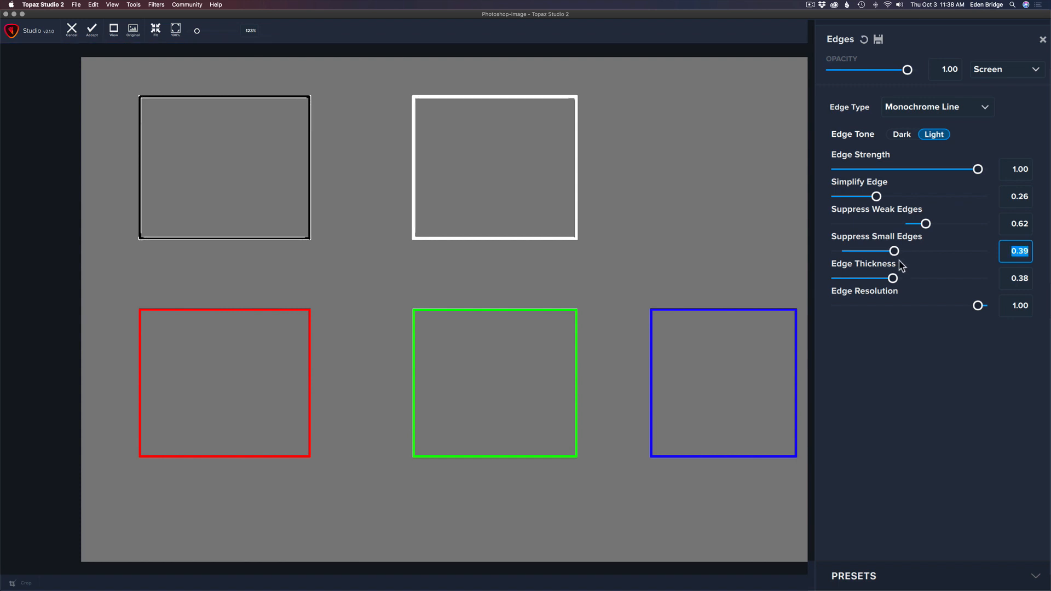
{"action": "left_click", "coordinate": [977, 307]}
{"action": "left_click_drag", "start_coordinate": [978, 306], "coordinate": [882, 305]}
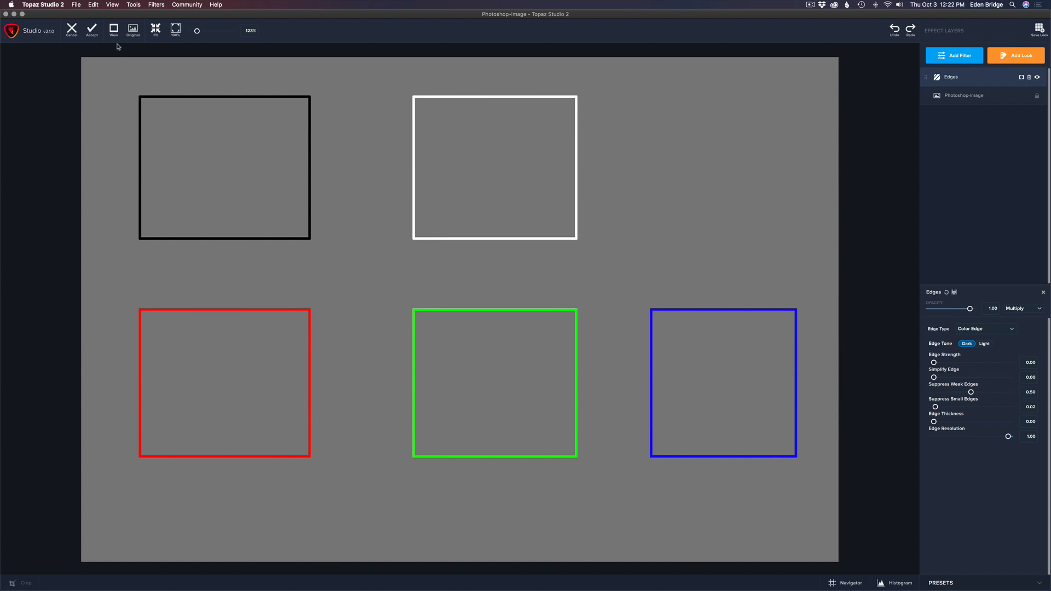
Step: Cancel the squares session to return to Photoshop, and send the sea turtle photo to Topaz Studio 2
{"action": "left_click", "coordinate": [72, 30]}
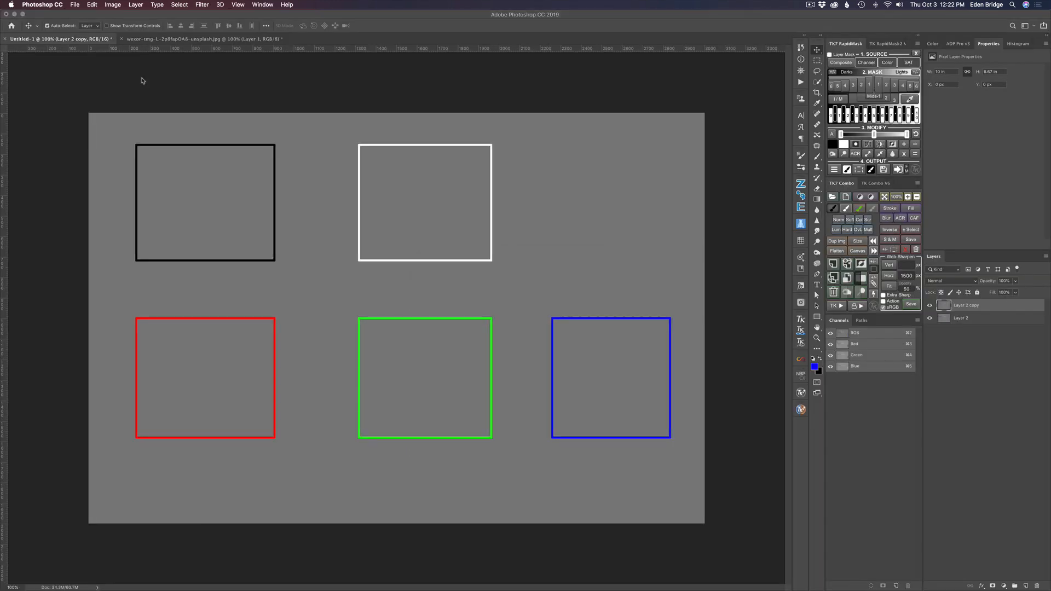
{"action": "left_click", "coordinate": [205, 39]}
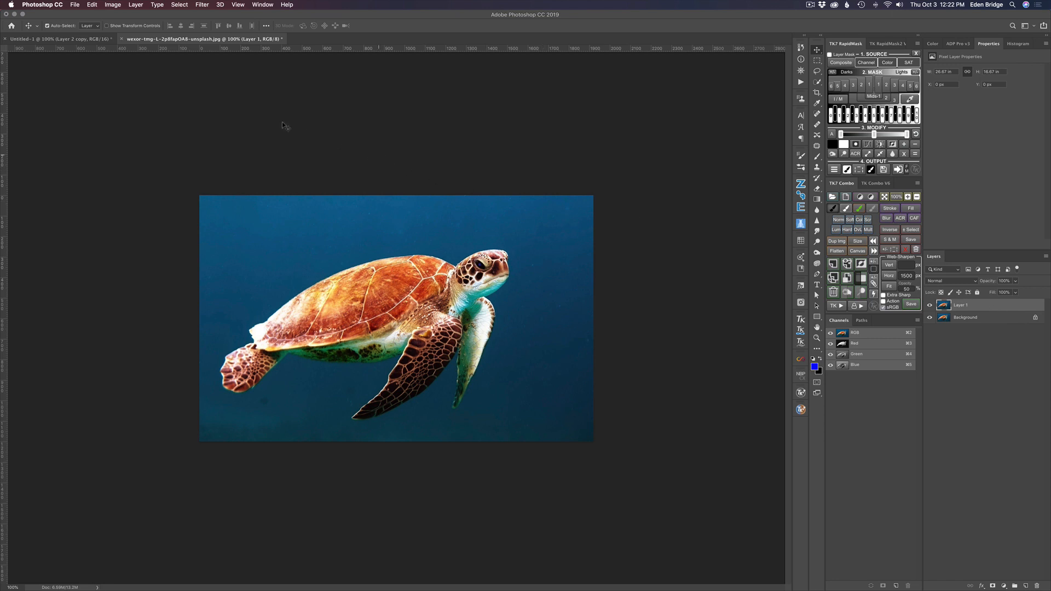
{"action": "left_click", "coordinate": [202, 5]}
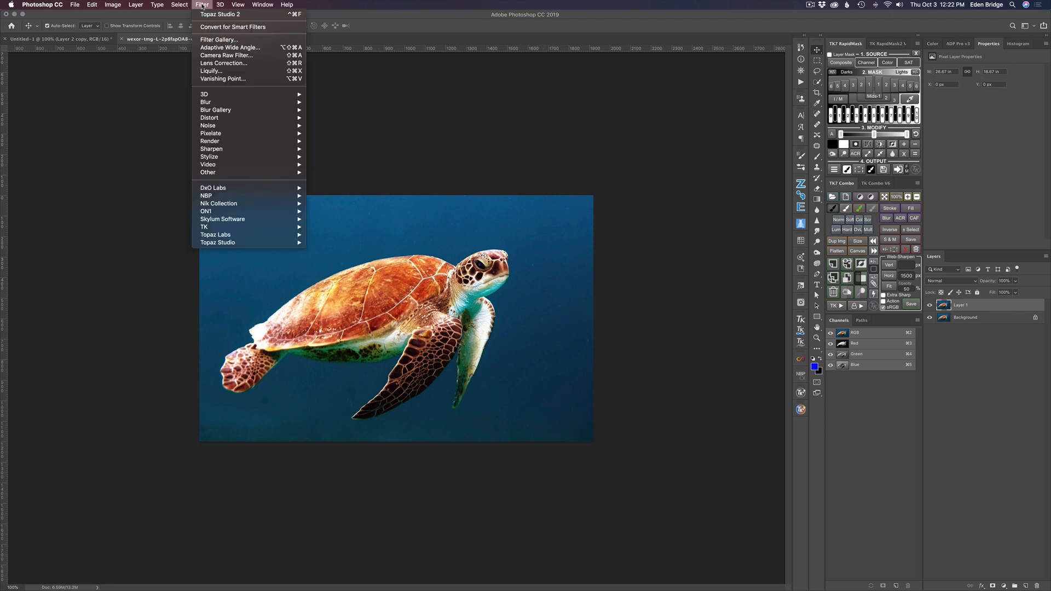
{"action": "mouse_move", "coordinate": [215, 239]}
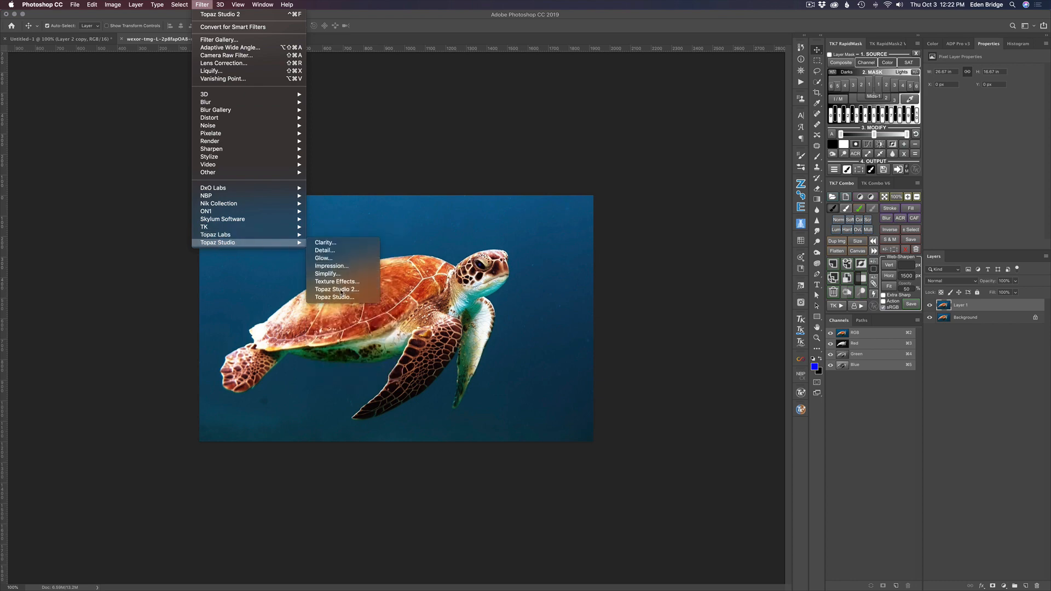
{"action": "left_click", "coordinate": [341, 290]}
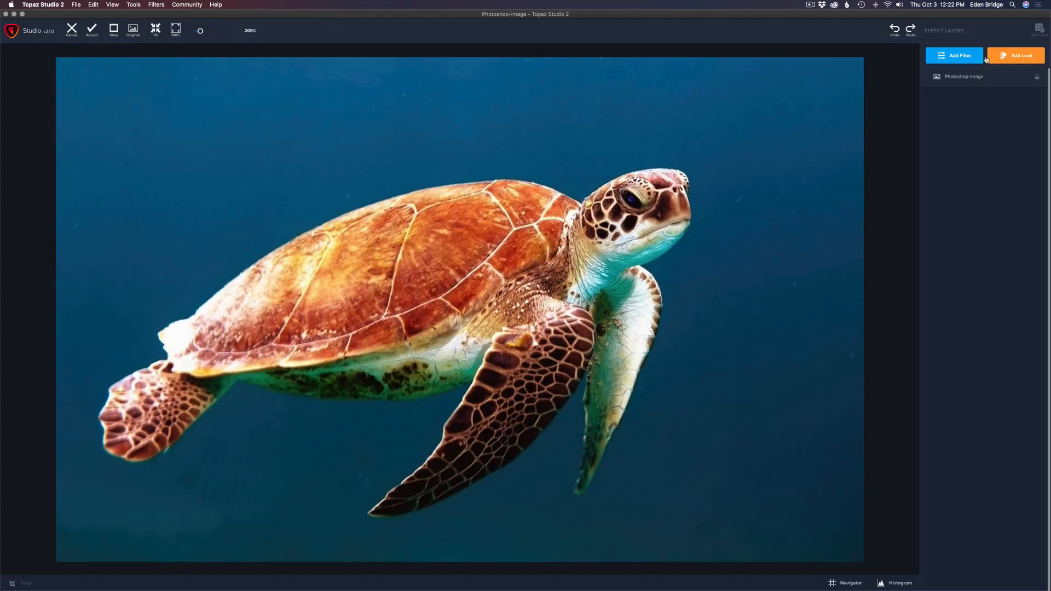
Step: Add an AI Clear filter to the turtle photo, plus an Abstraction filter with Simplify Size 0.27
{"action": "left_click", "coordinate": [964, 56]}
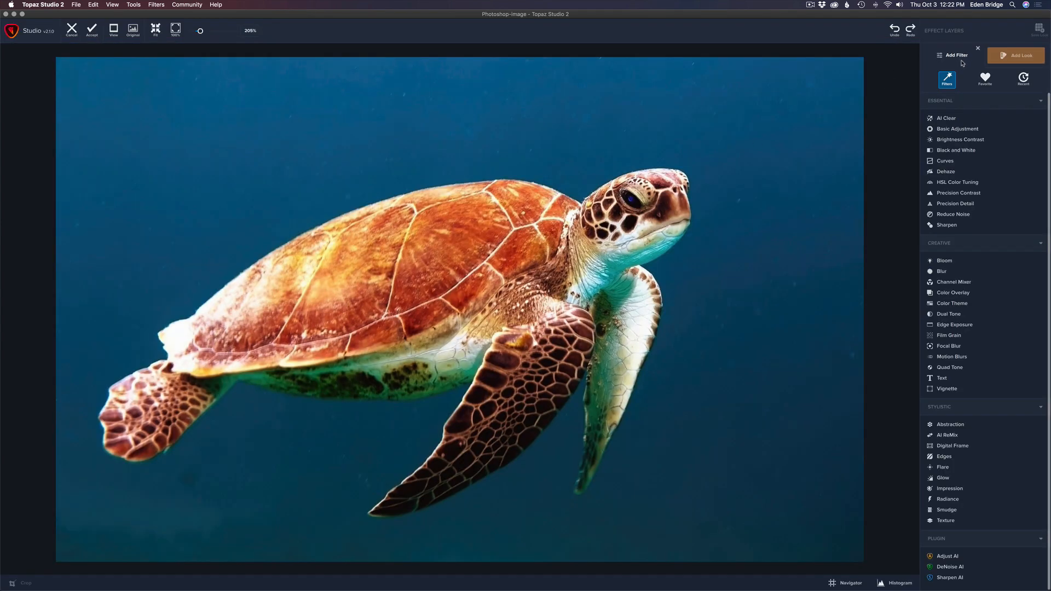
{"action": "left_click", "coordinate": [947, 119]}
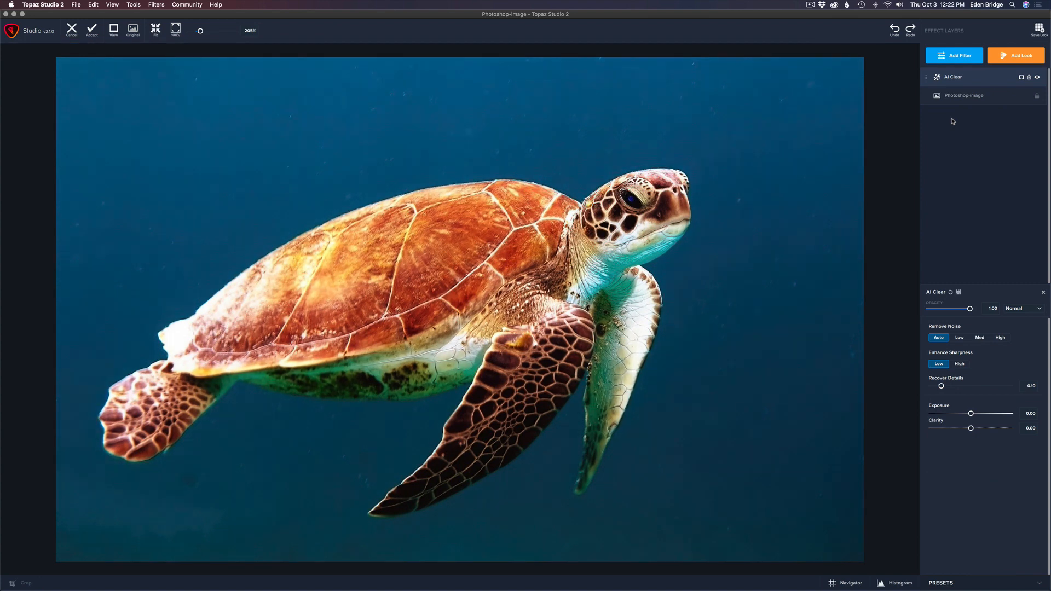
{"action": "left_click", "coordinate": [955, 58]}
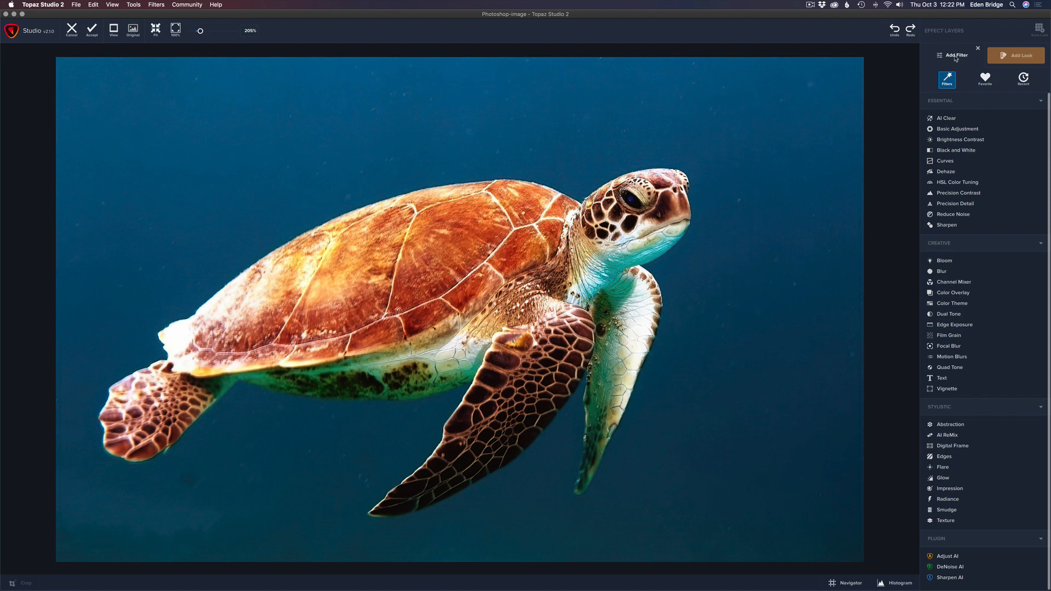
{"action": "left_click", "coordinate": [951, 424]}
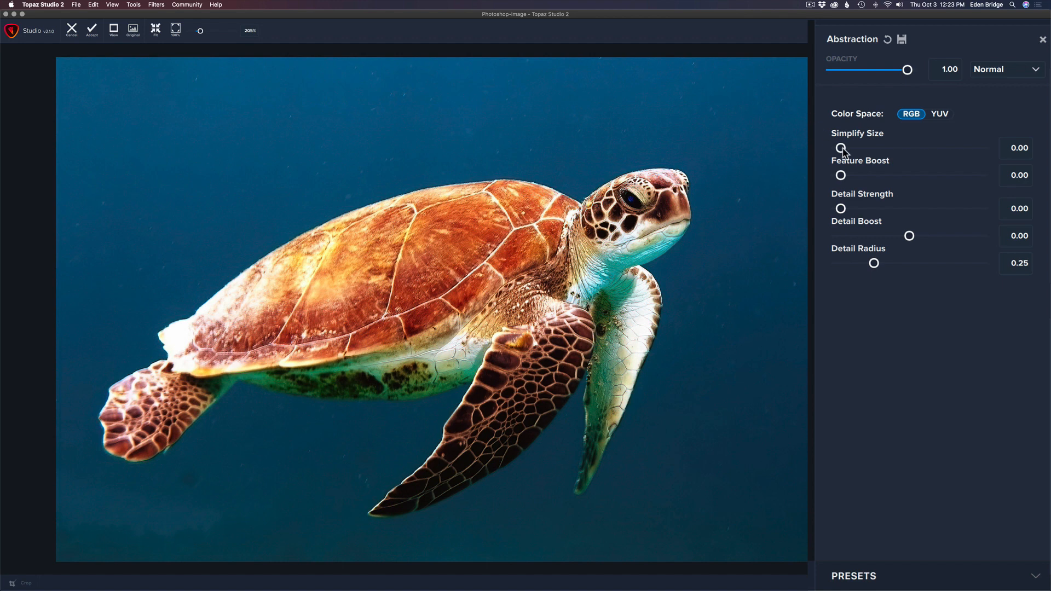
{"action": "left_click_drag", "start_coordinate": [841, 148], "coordinate": [878, 150]}
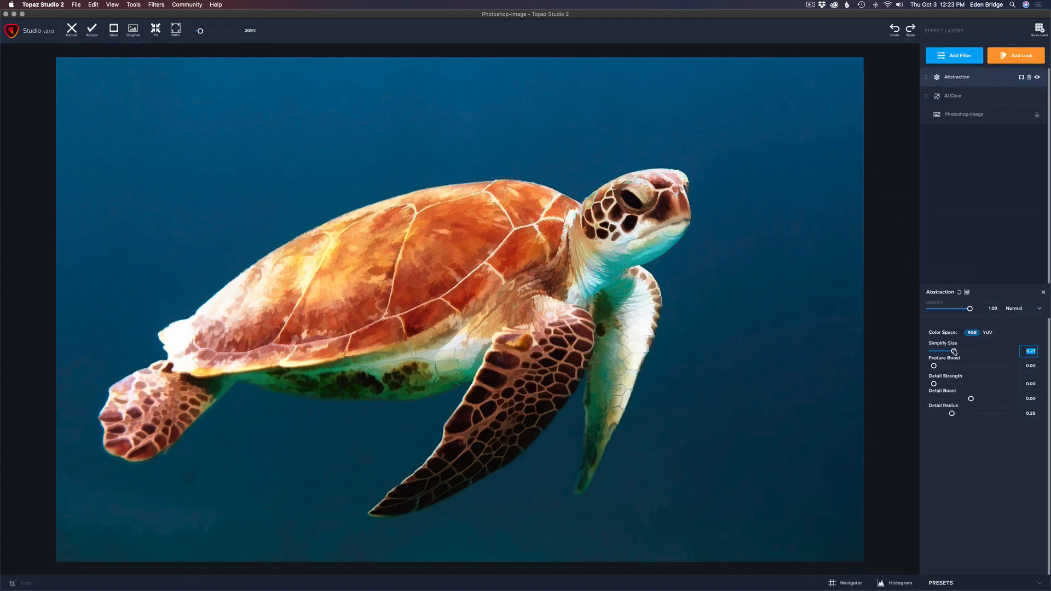
Step: Add an Edges filter above the Abstraction layer and set its edge type to Monochrome Edge
{"action": "left_click", "coordinate": [953, 55]}
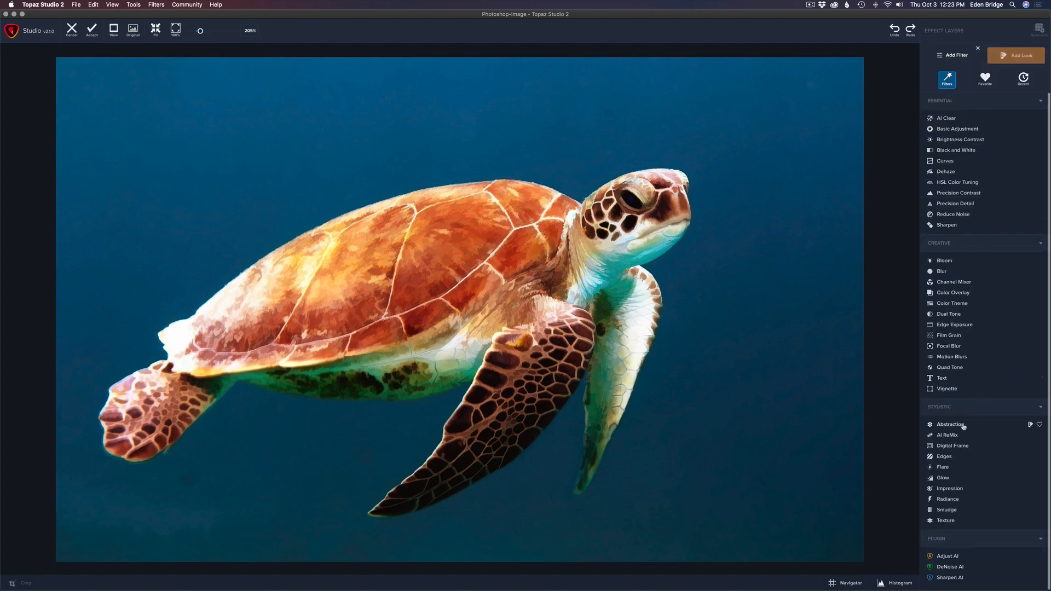
{"action": "left_click", "coordinate": [944, 456]}
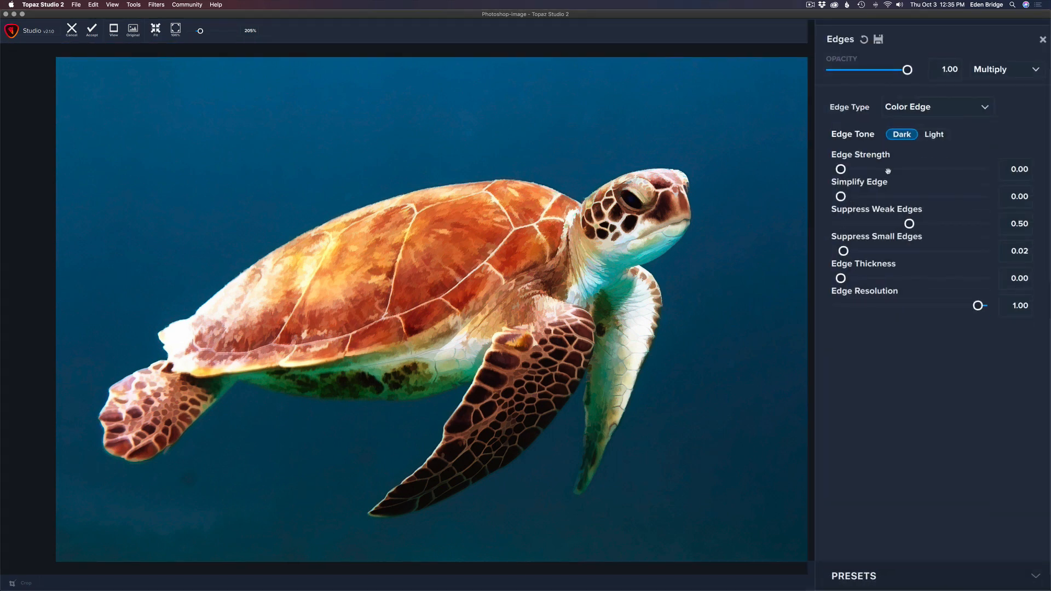
{"action": "left_click", "coordinate": [949, 109]}
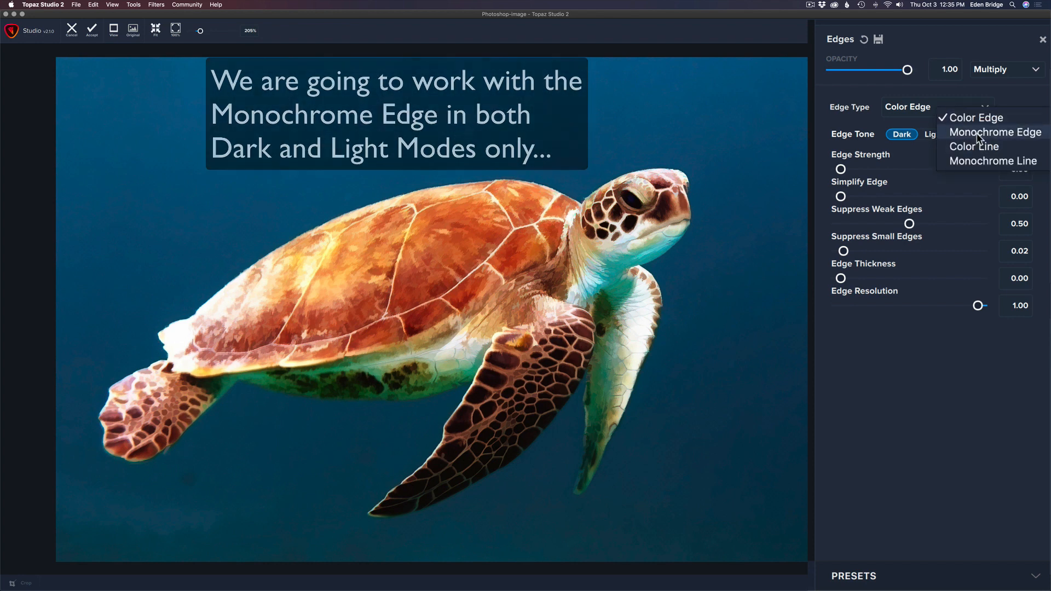
{"action": "left_click", "coordinate": [821, 129]}
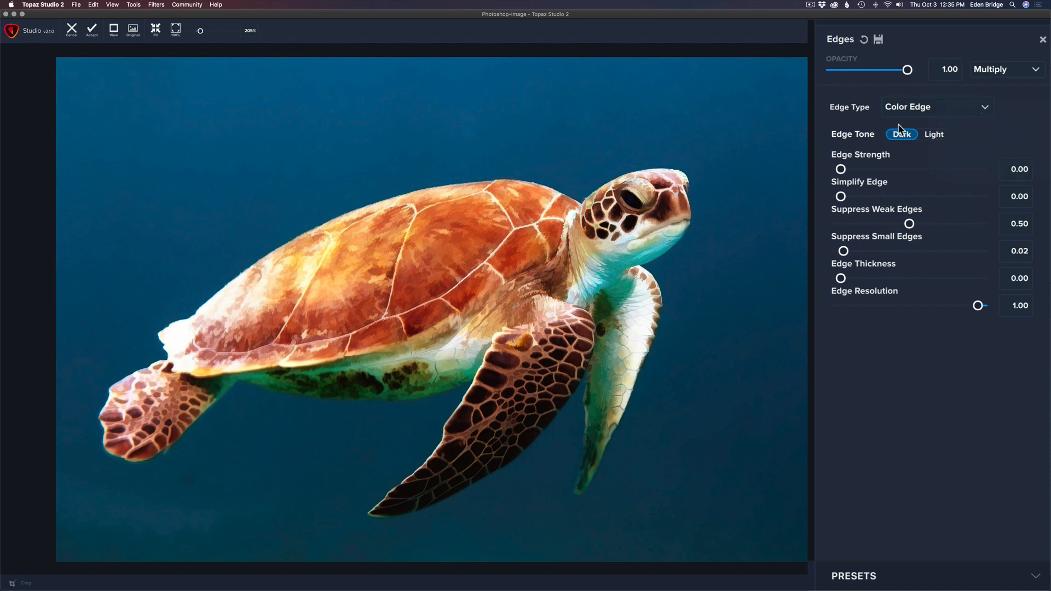
{"action": "left_click", "coordinate": [907, 108]}
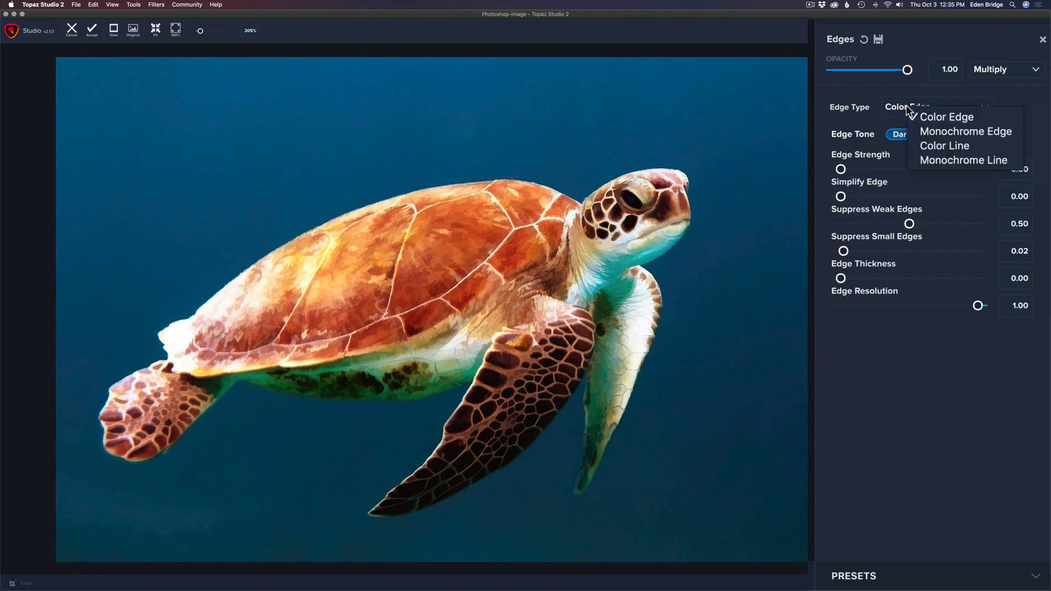
{"action": "left_click", "coordinate": [938, 134]}
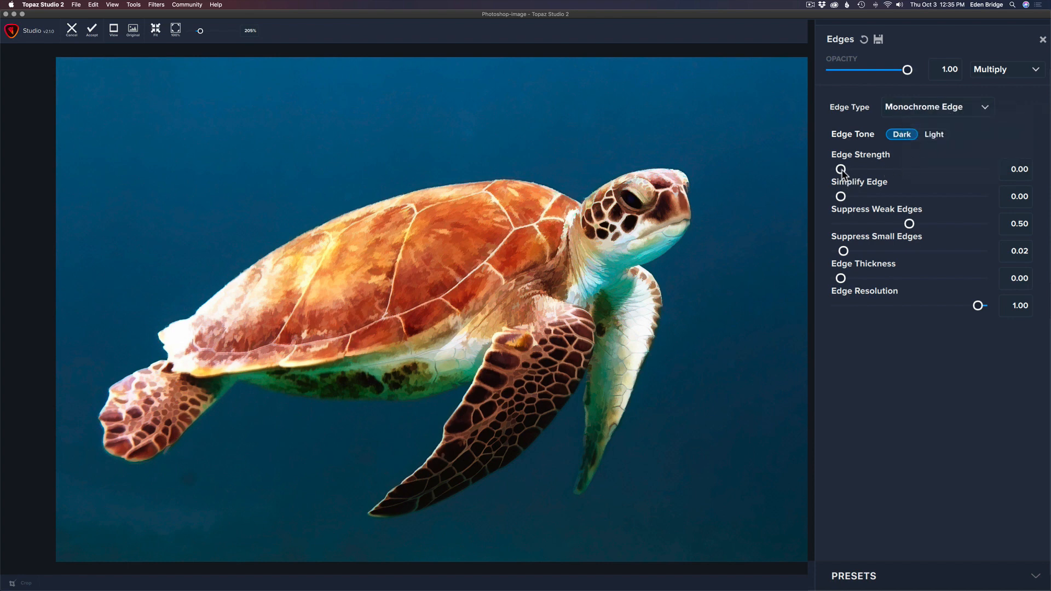
Step: Set the dark Monochrome Edge's Edge Strength to 0.66 and Edge Thickness to 0.13 on the turtle photo
{"action": "left_click_drag", "start_coordinate": [841, 171], "coordinate": [942, 174]}
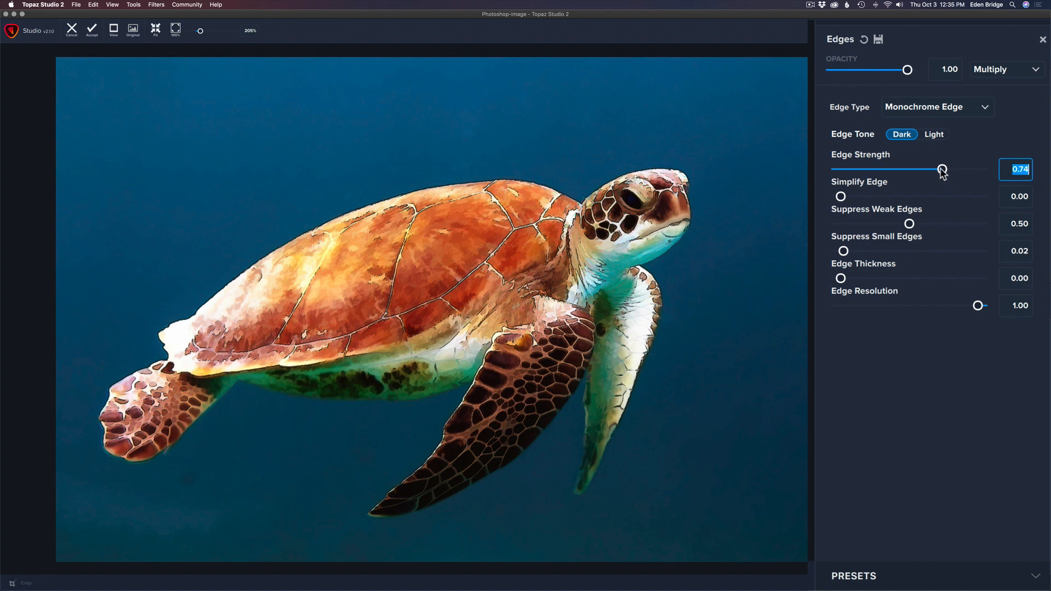
{"action": "left_click_drag", "start_coordinate": [941, 169], "coordinate": [930, 170]}
{"action": "left_click", "coordinate": [840, 278]}
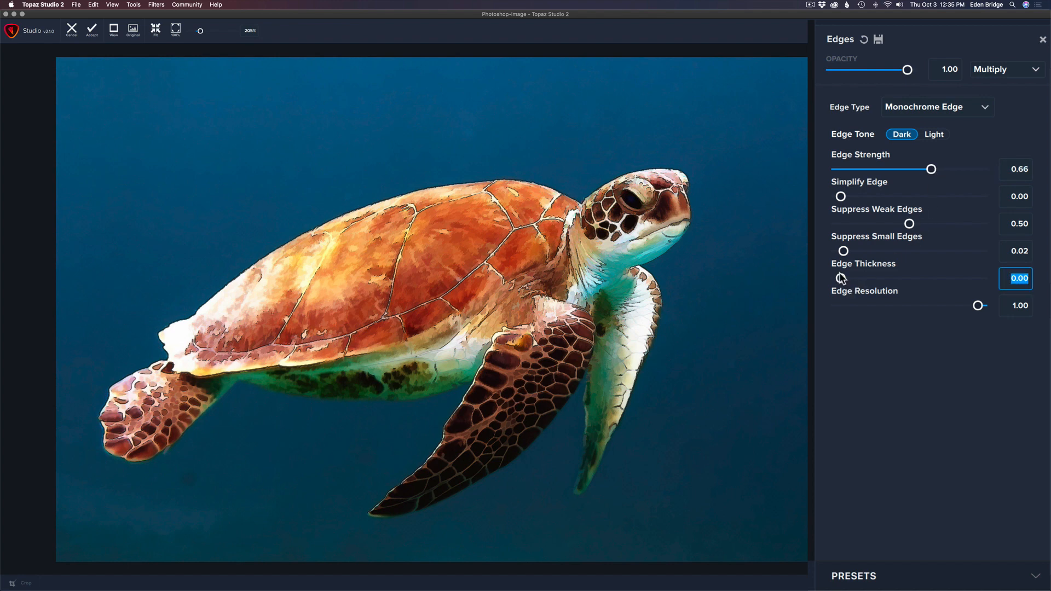
{"action": "left_click_drag", "start_coordinate": [840, 278], "coordinate": [866, 278]}
{"action": "mouse_move", "coordinate": [867, 279]}
{"action": "left_mouse_down"}
{"action": "mouse_move", "coordinate": [892, 278]}
{"action": "mouse_move", "coordinate": [860, 279]}
{"action": "left_mouse_up"}
Step: Set Simplify Edge to 0.14, Suppress Weak Edges to 0.48 and Suppress Small Edges to 0.29, and strengthen the edges to 0.87
{"action": "left_click_drag", "start_coordinate": [841, 197], "coordinate": [864, 197]}
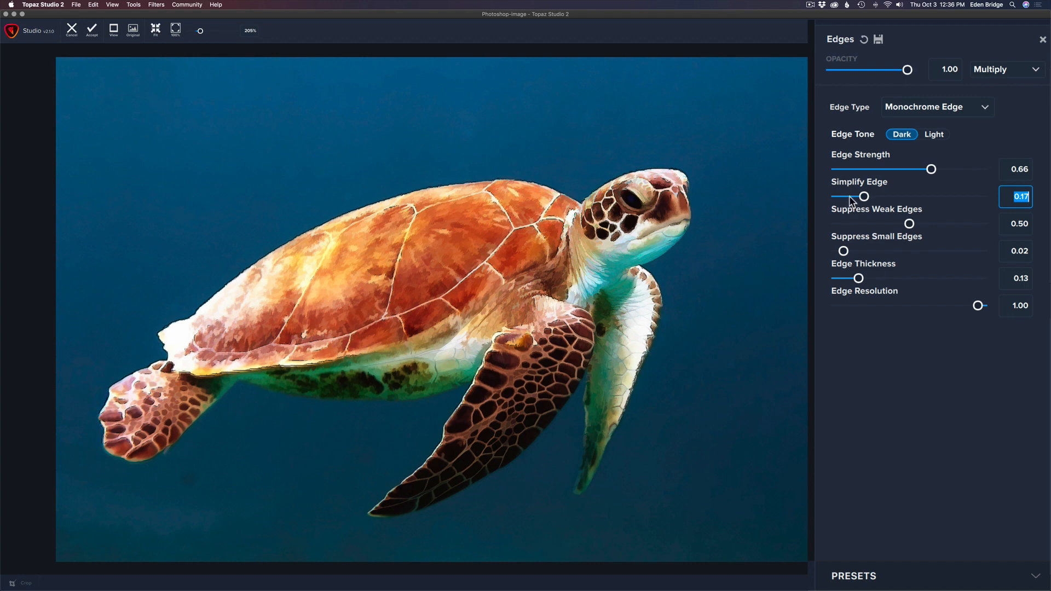
{"action": "left_click_drag", "start_coordinate": [861, 198], "coordinate": [859, 198]}
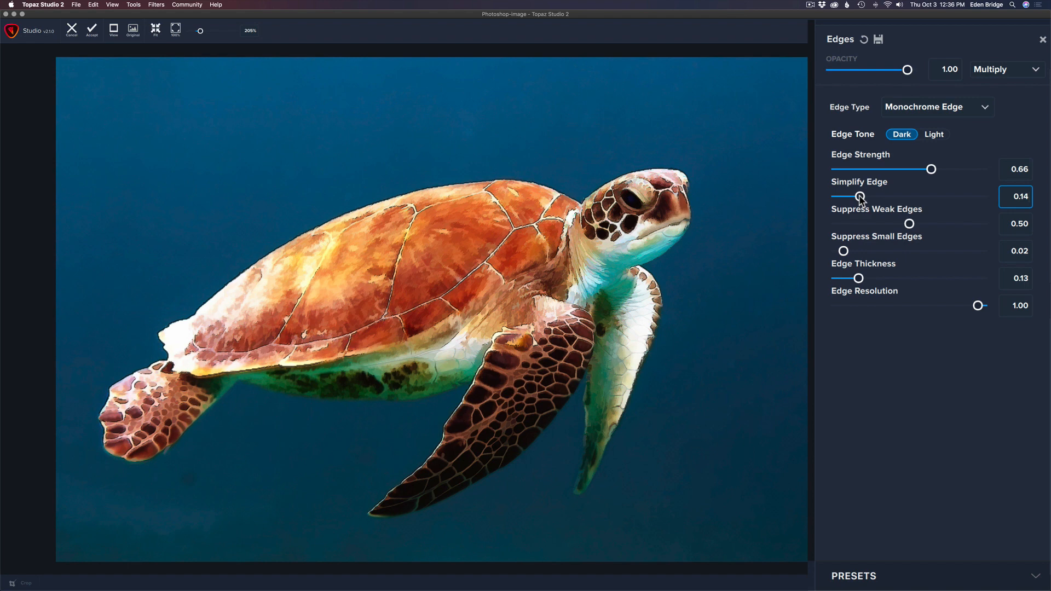
{"action": "left_click_drag", "start_coordinate": [860, 197], "coordinate": [859, 196]}
{"action": "mouse_move", "coordinate": [910, 224]}
{"action": "left_mouse_down"}
{"action": "mouse_move", "coordinate": [950, 225]}
{"action": "mouse_move", "coordinate": [891, 225]}
{"action": "mouse_move", "coordinate": [931, 225]}
{"action": "mouse_move", "coordinate": [906, 225]}
{"action": "left_mouse_up"}
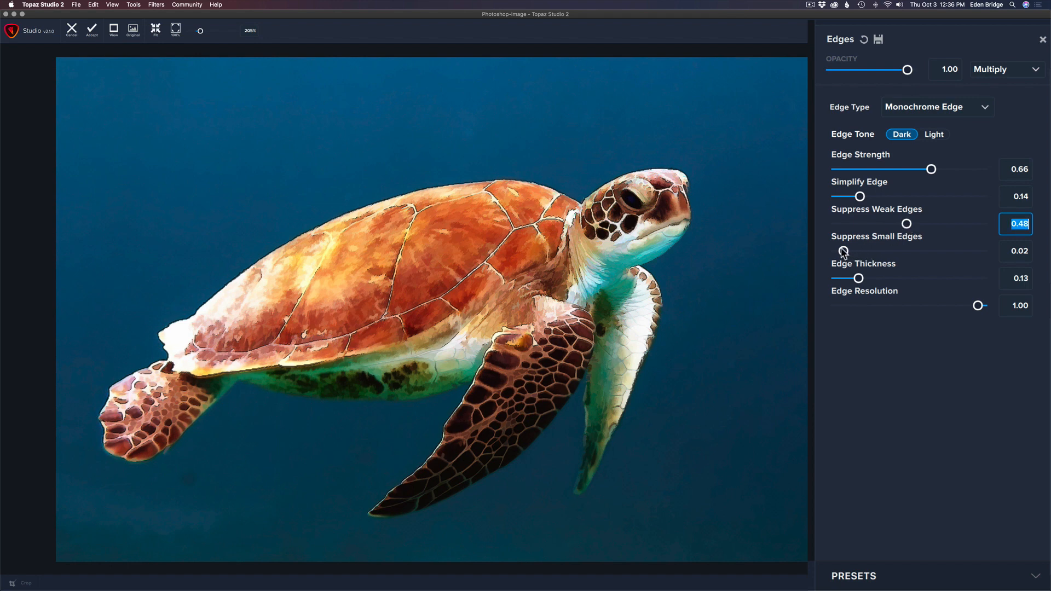
{"action": "left_click_drag", "start_coordinate": [843, 252], "coordinate": [882, 252]}
{"action": "left_click_drag", "start_coordinate": [931, 169], "coordinate": [961, 173]}
{"action": "left_click_drag", "start_coordinate": [961, 170], "coordinate": [961, 170]}
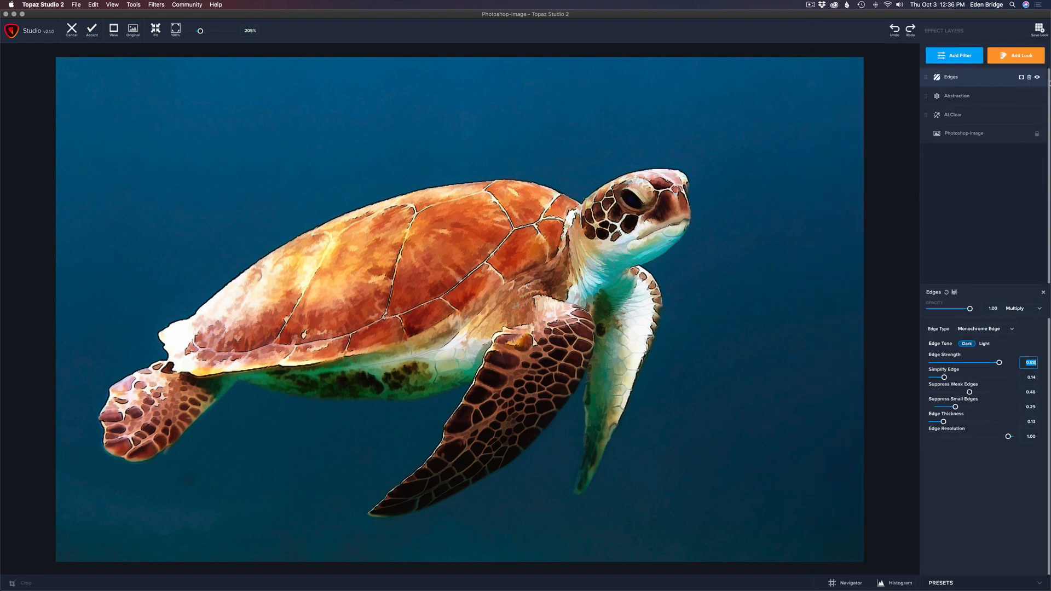
Step: Compare the turtle photo with the dark Edges effect disabled and enabled
{"action": "left_click", "coordinate": [1037, 78]}
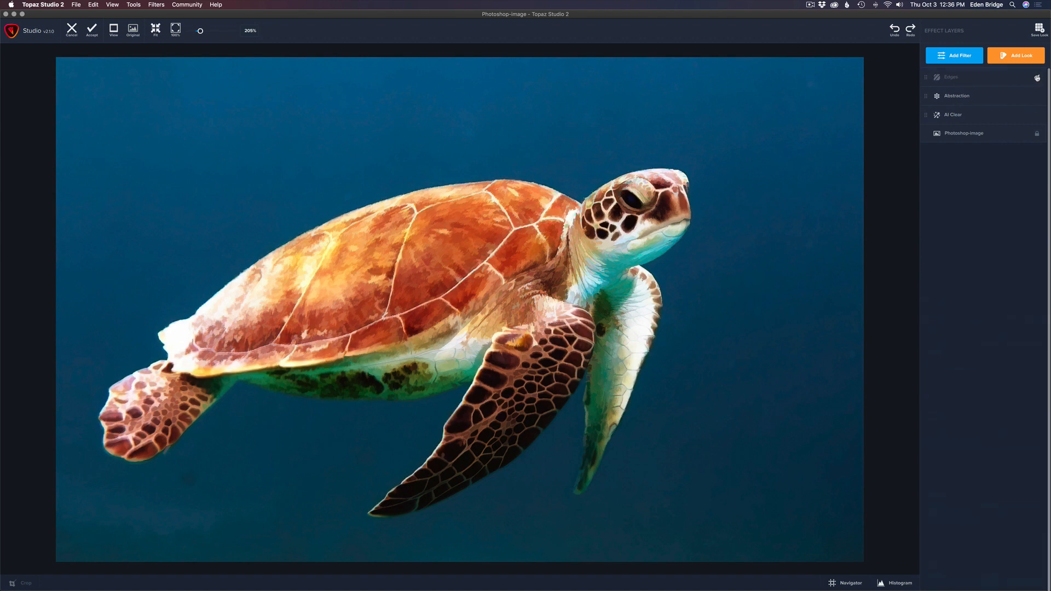
{"action": "left_click", "coordinate": [1037, 79]}
{"action": "left_click", "coordinate": [1037, 78]}
{"action": "left_click", "coordinate": [1037, 78]}
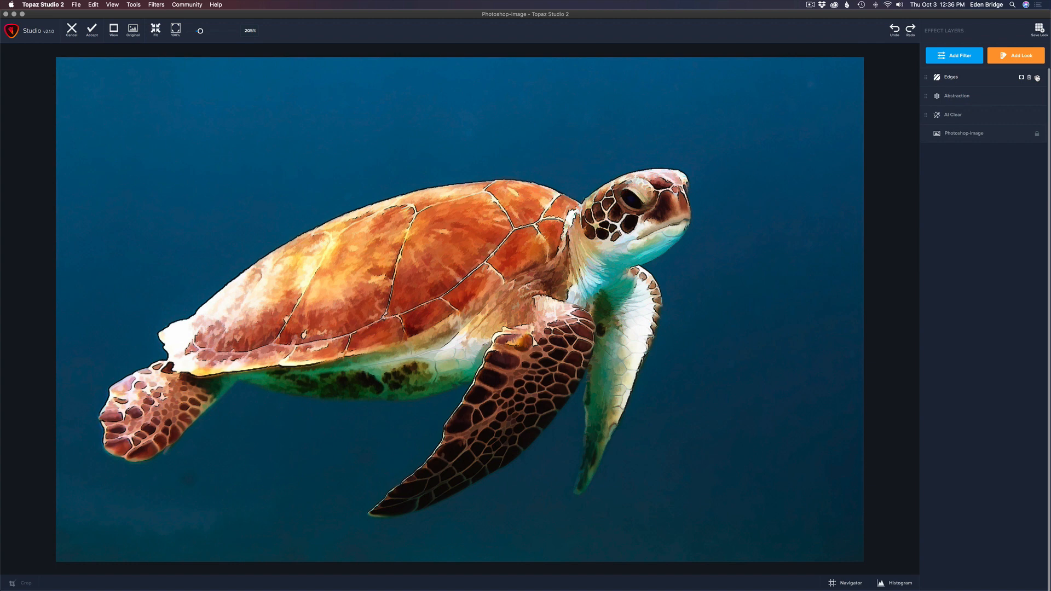
Step: Set the Edges filter's Edge Resolution to 0.84 and opacity to 0.68, and compare the photo with and without the effect
{"action": "left_click", "coordinate": [978, 81]}
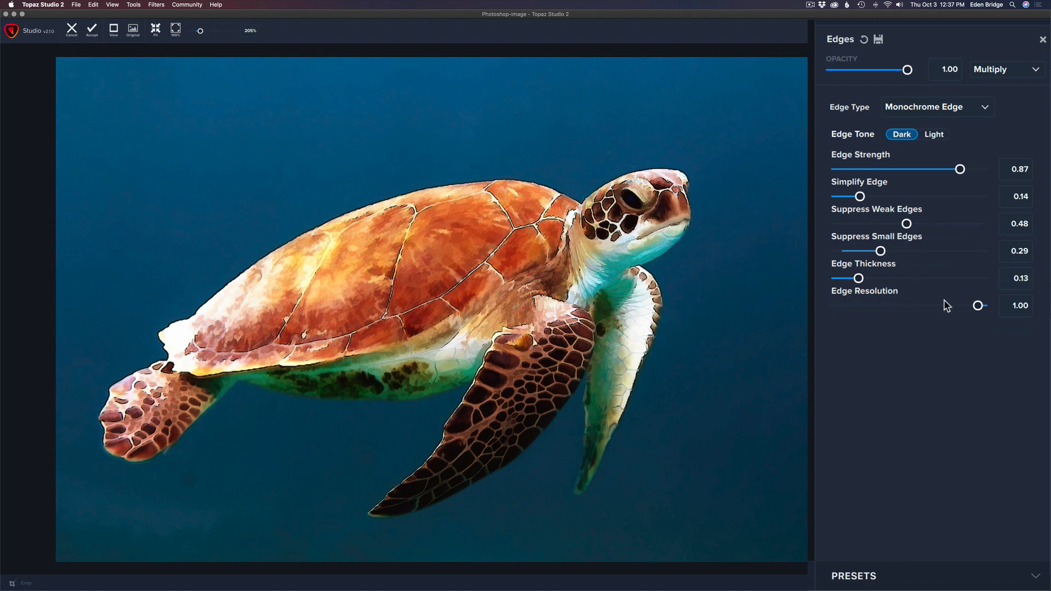
{"action": "left_click_drag", "start_coordinate": [978, 307], "coordinate": [956, 308]}
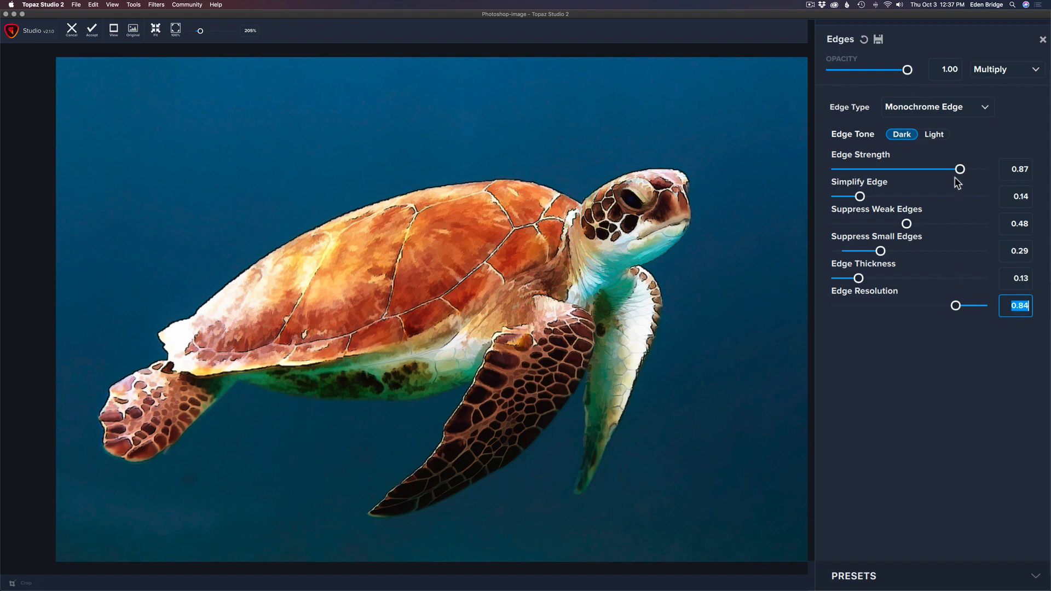
{"action": "left_click_drag", "start_coordinate": [906, 70], "coordinate": [884, 71]}
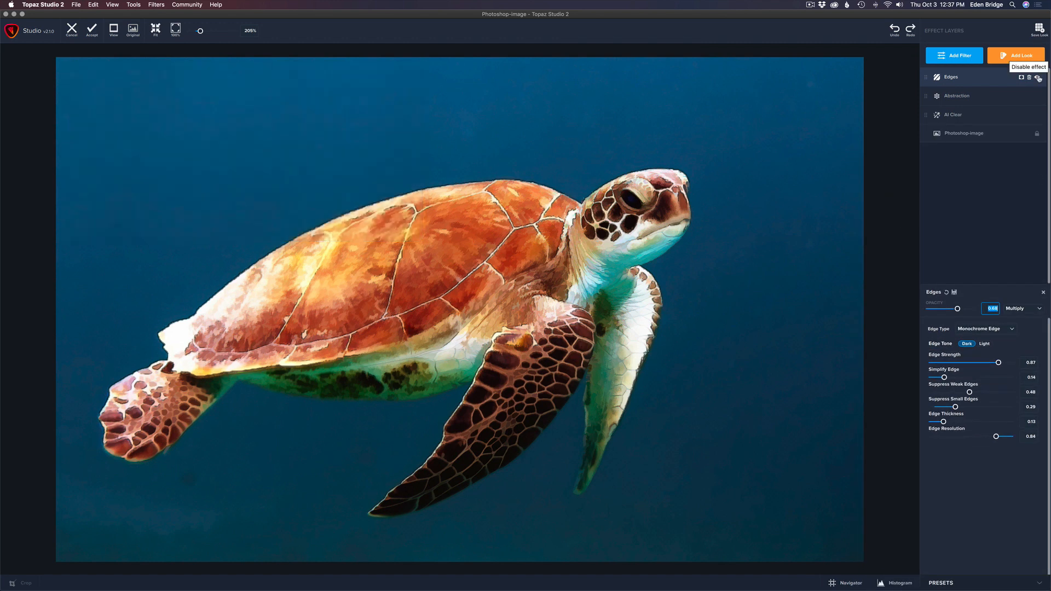
{"action": "left_click", "coordinate": [1038, 78]}
{"action": "left_click", "coordinate": [1038, 78]}
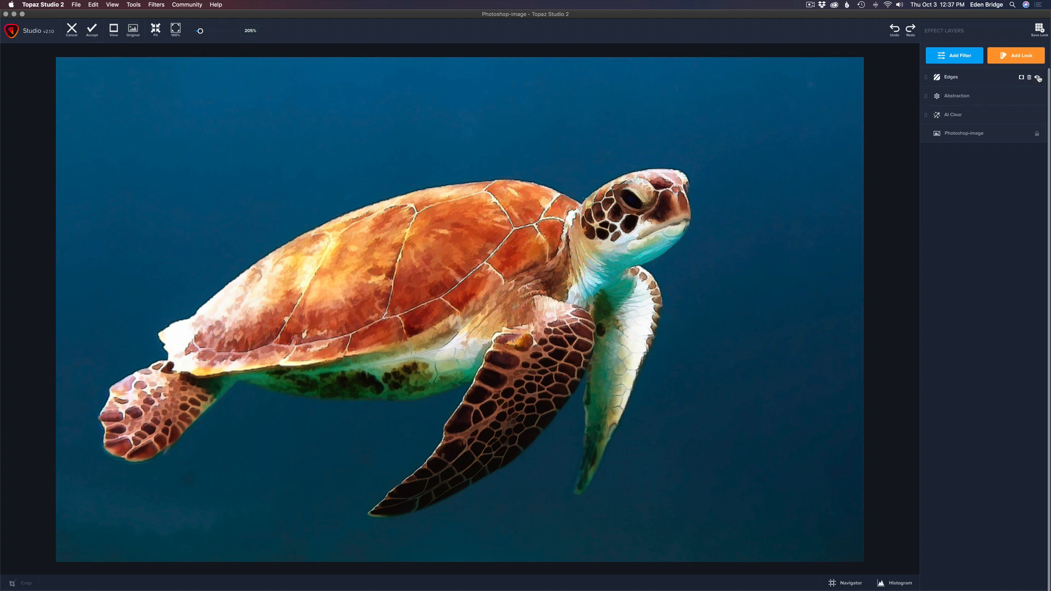
Step: Reset the Edges filter, set its edge type back to Monochrome Edge and switch the edge tone to Light
{"action": "left_click", "coordinate": [982, 83]}
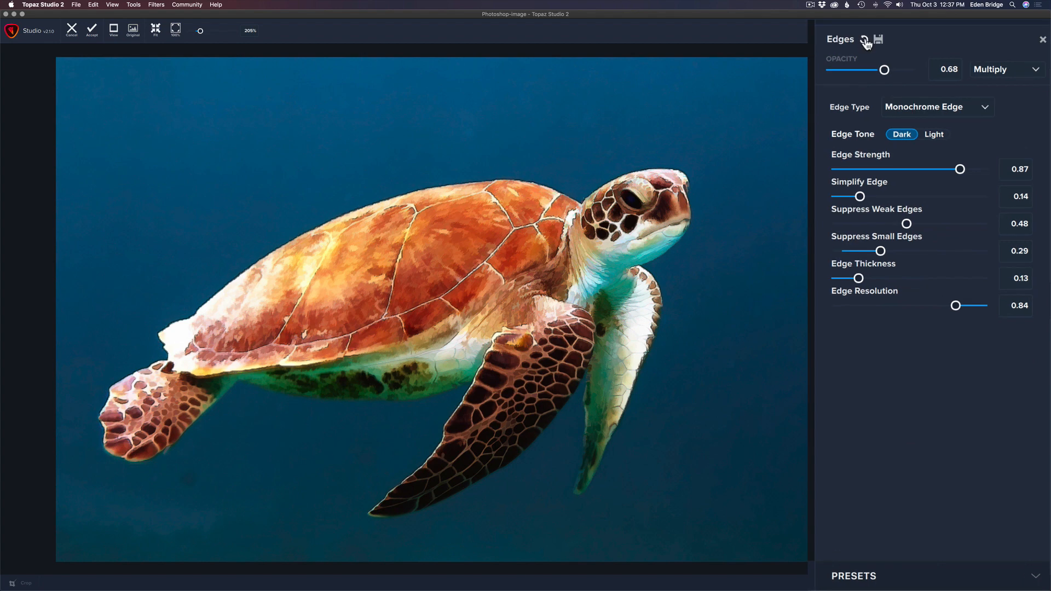
{"action": "left_click", "coordinate": [865, 40]}
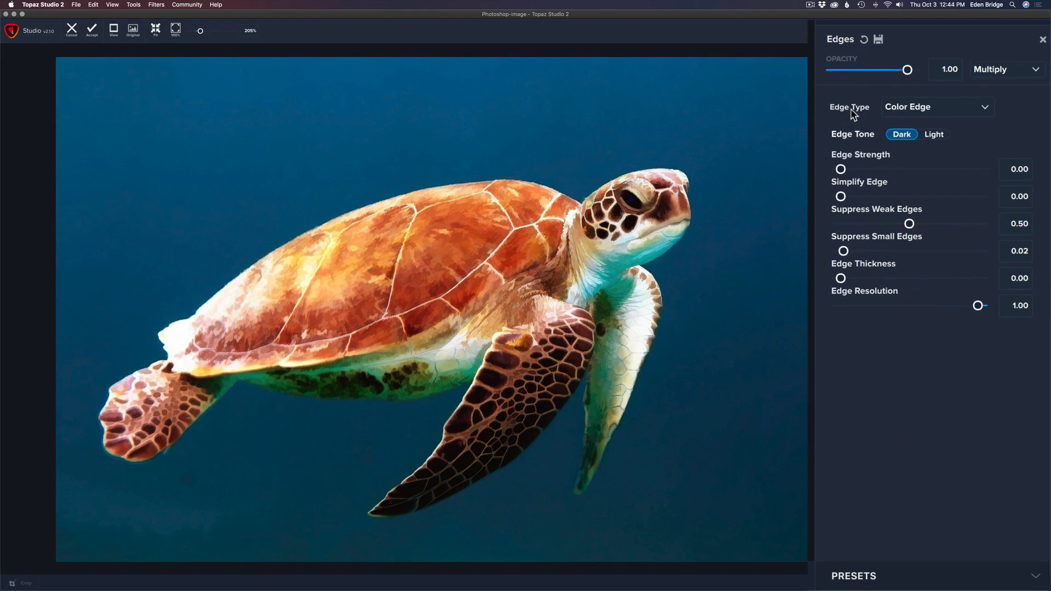
{"action": "left_click", "coordinate": [981, 109]}
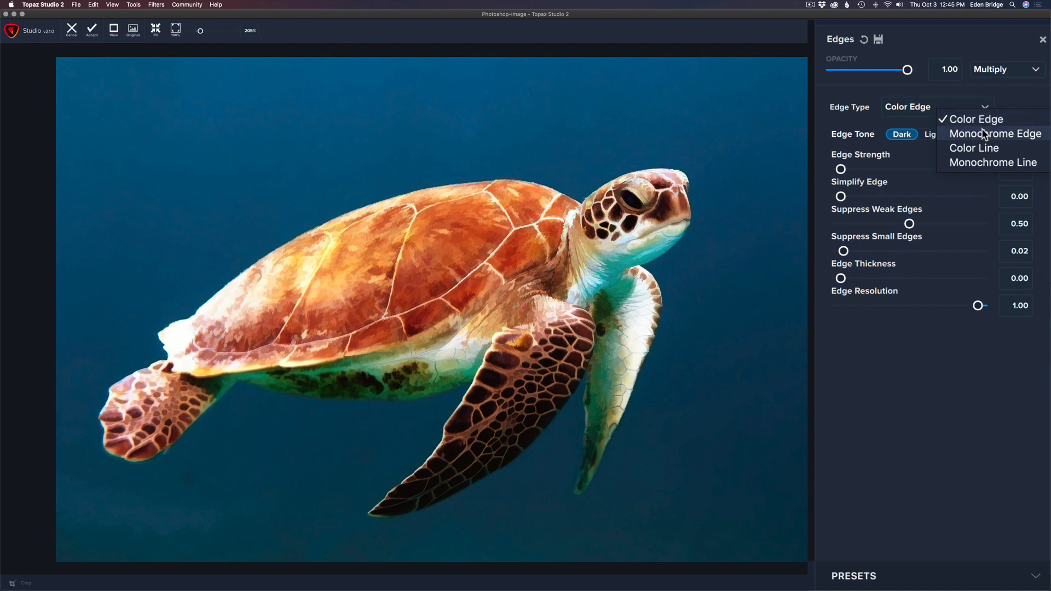
{"action": "left_click", "coordinate": [984, 135]}
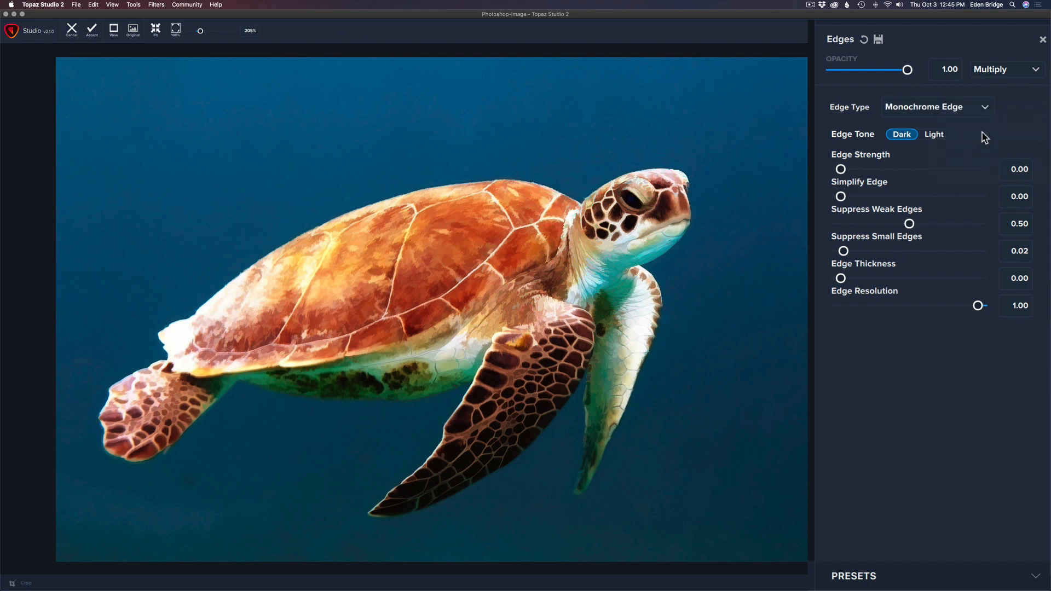
{"action": "left_click", "coordinate": [936, 137]}
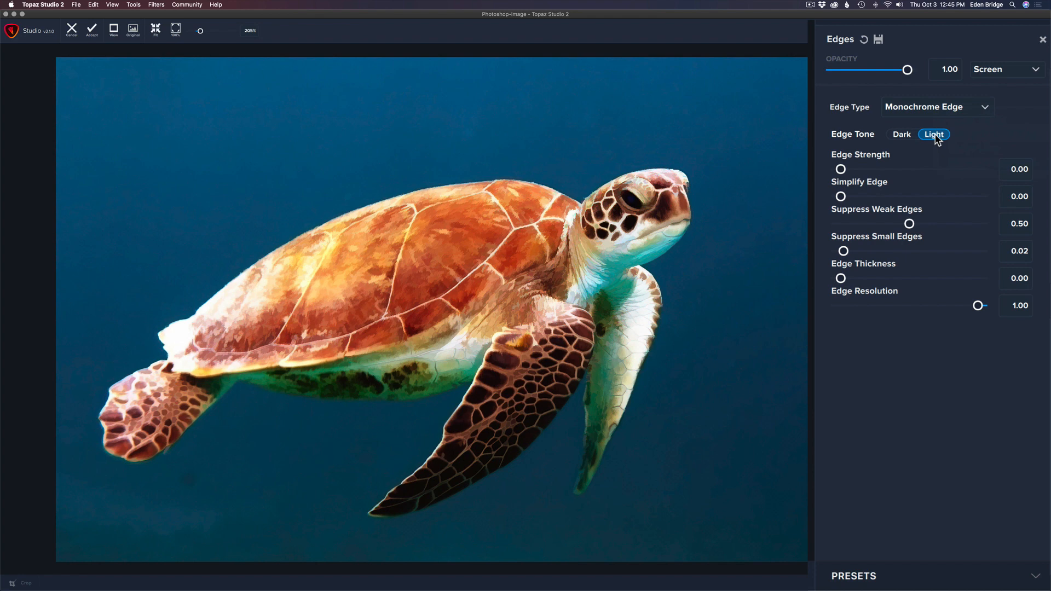
{"action": "left_click", "coordinate": [901, 136]}
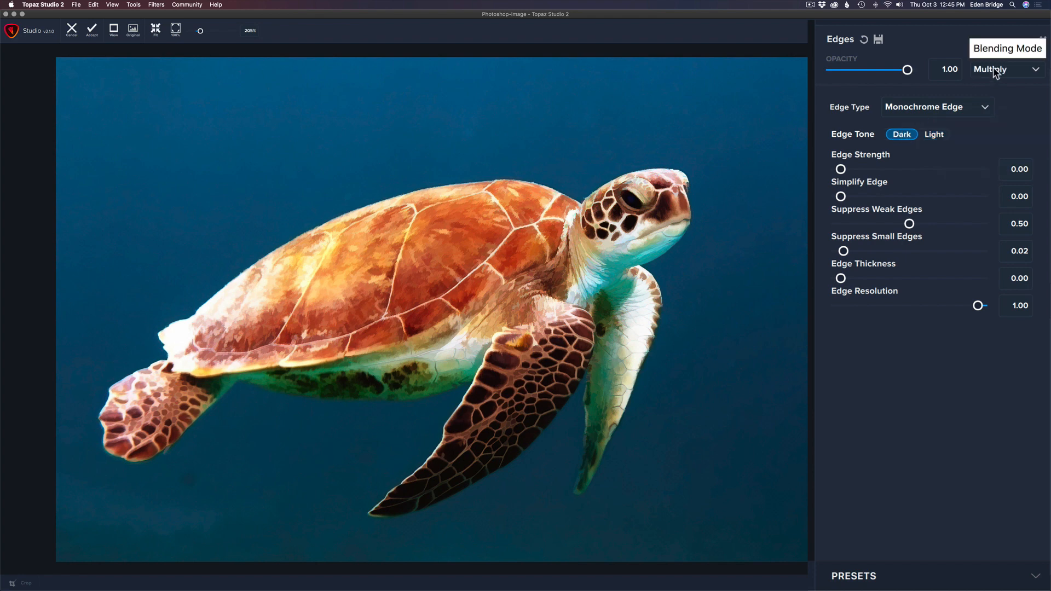
{"action": "left_click", "coordinate": [933, 135]}
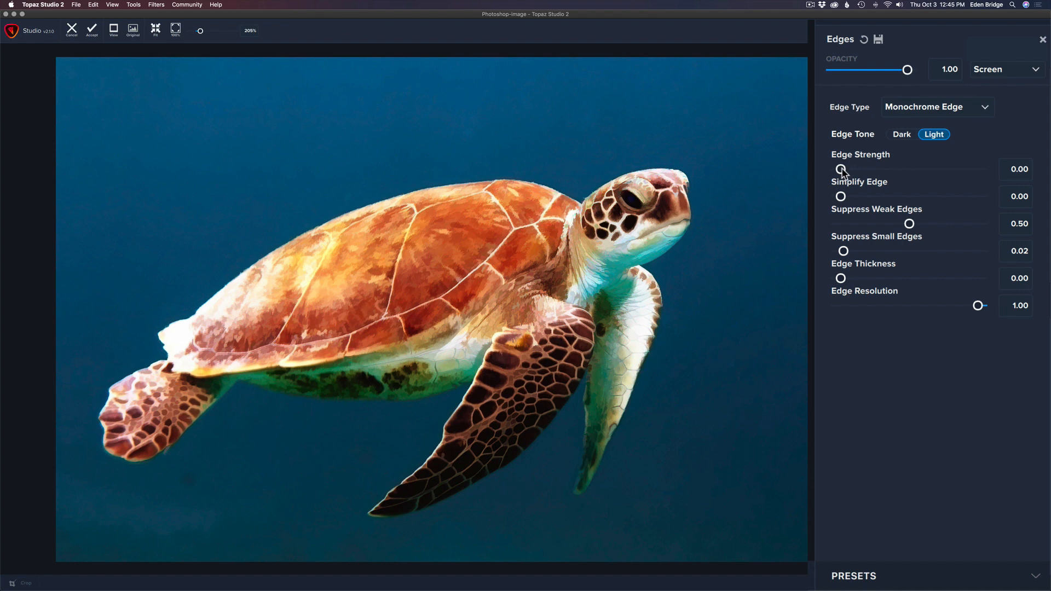
Step: Set the light edge's Edge Strength to 0.59, Simplify Edge to 0.15 and Edge Thickness to 0.04
{"action": "left_click_drag", "start_coordinate": [841, 170], "coordinate": [923, 171]}
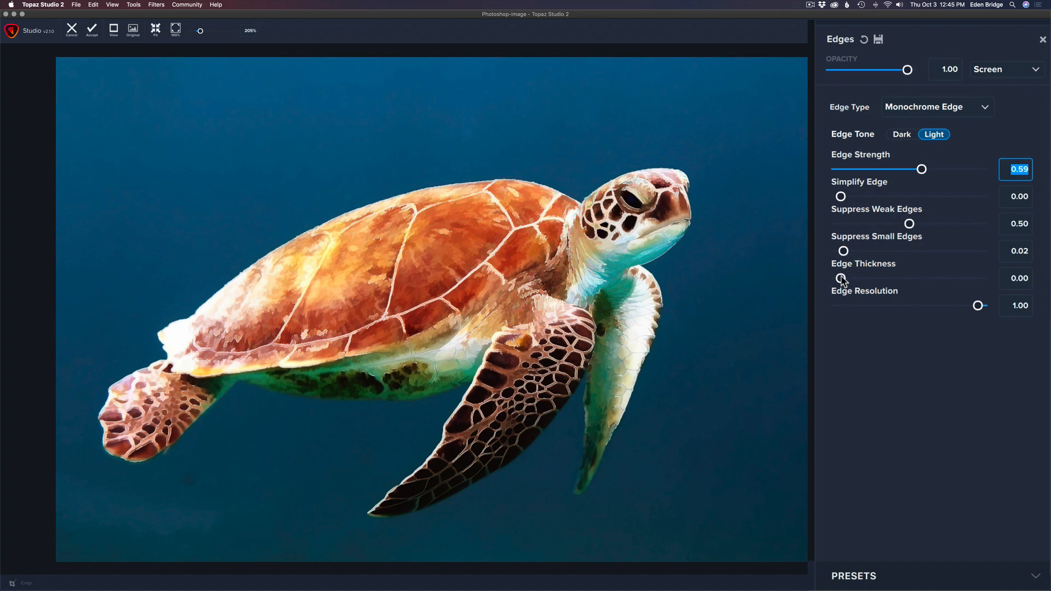
{"action": "mouse_move", "coordinate": [840, 277]}
{"action": "left_mouse_down"}
{"action": "mouse_move", "coordinate": [891, 277]}
{"action": "mouse_move", "coordinate": [852, 278]}
{"action": "left_mouse_up"}
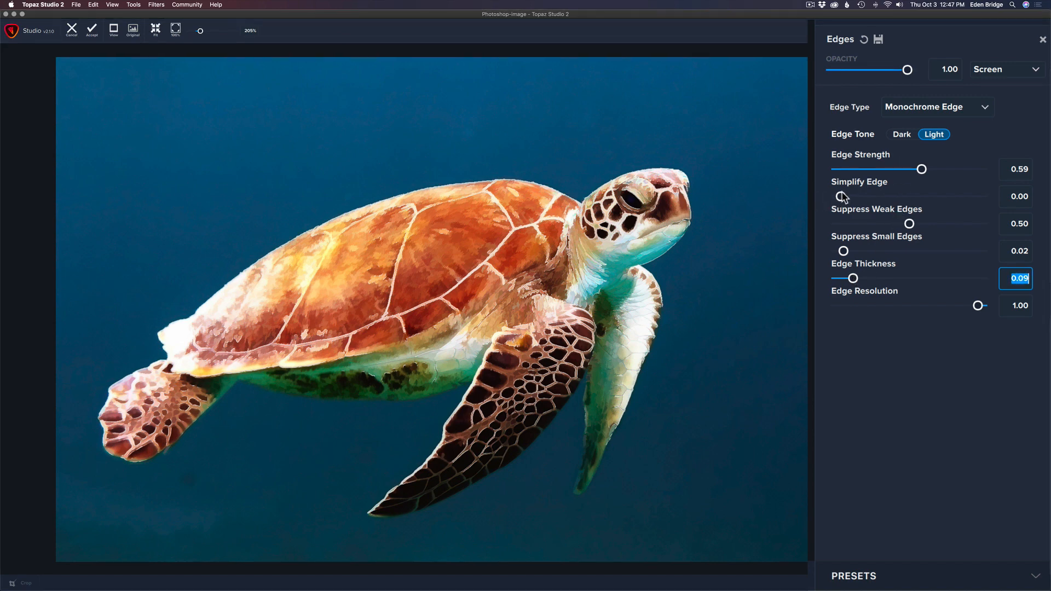
{"action": "mouse_move", "coordinate": [843, 197]}
{"action": "left_mouse_down"}
{"action": "mouse_move", "coordinate": [872, 197]}
{"action": "mouse_move", "coordinate": [849, 197]}
{"action": "mouse_move", "coordinate": [862, 198]}
{"action": "left_mouse_up"}
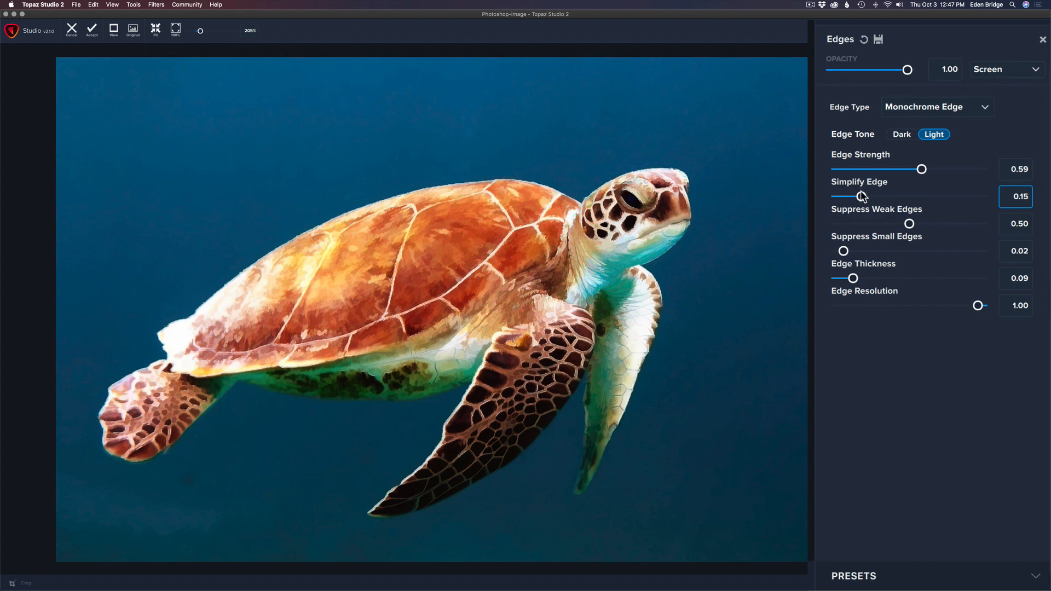
{"action": "left_click", "coordinate": [853, 278]}
{"action": "mouse_move", "coordinate": [853, 278]}
{"action": "left_mouse_down"}
{"action": "mouse_move", "coordinate": [815, 280]}
{"action": "mouse_move", "coordinate": [847, 279]}
{"action": "left_mouse_up"}
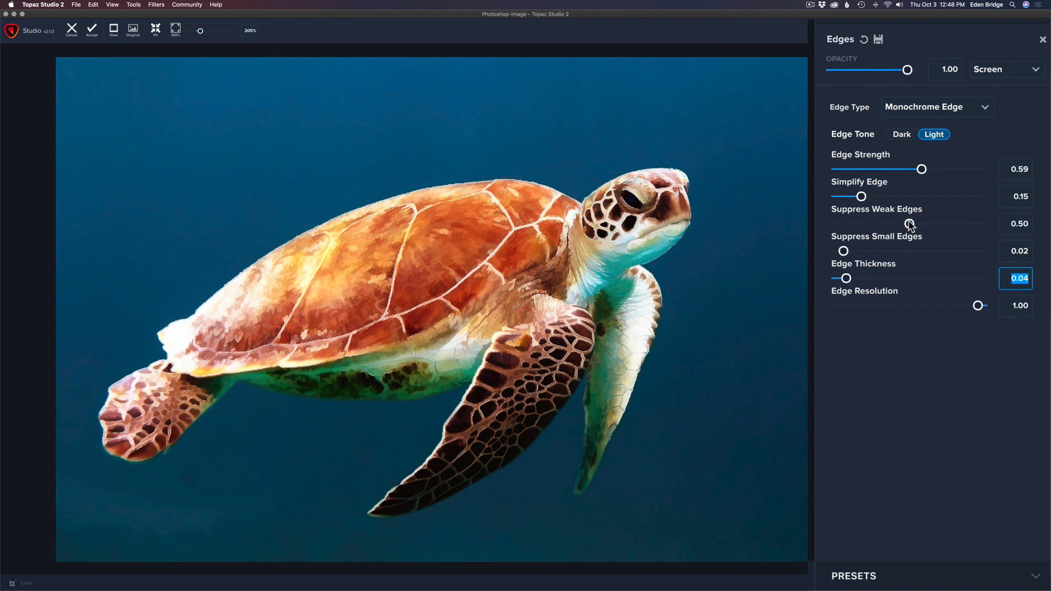
Step: Set Suppress Weak Edges to 0.39, Suppress Small Edges to 0.28 and the light Edges filter's opacity to 0.73
{"action": "mouse_move", "coordinate": [910, 225]}
{"action": "left_mouse_down"}
{"action": "mouse_move", "coordinate": [982, 223]}
{"action": "mouse_move", "coordinate": [861, 224]}
{"action": "mouse_move", "coordinate": [979, 216]}
{"action": "mouse_move", "coordinate": [886, 216]}
{"action": "mouse_move", "coordinate": [908, 213]}
{"action": "mouse_move", "coordinate": [894, 212]}
{"action": "left_mouse_up"}
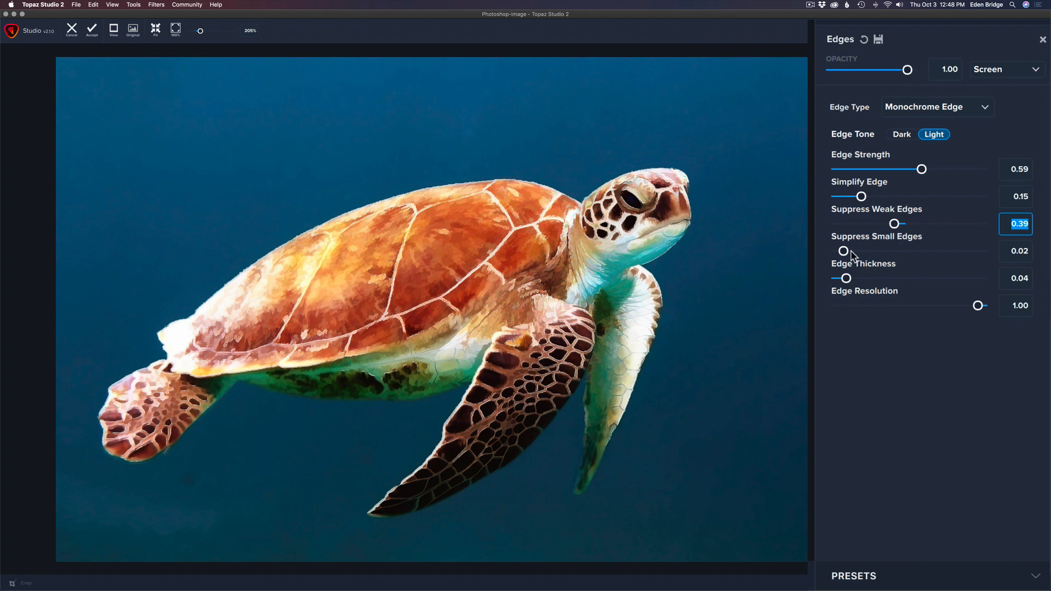
{"action": "left_click_drag", "start_coordinate": [844, 251], "coordinate": [879, 253]}
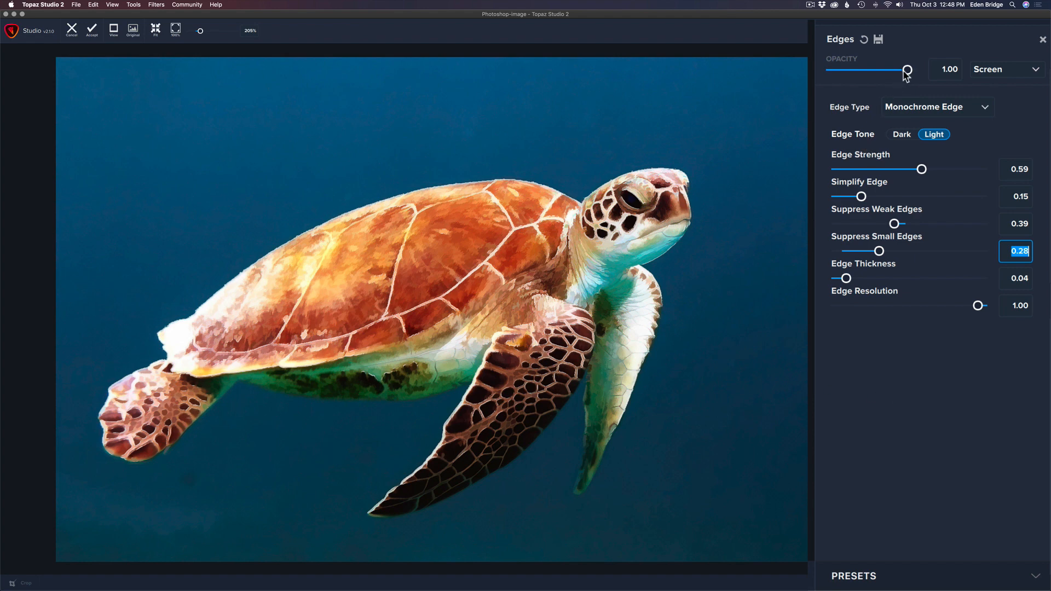
{"action": "left_click_drag", "start_coordinate": [907, 71], "coordinate": [837, 306]}
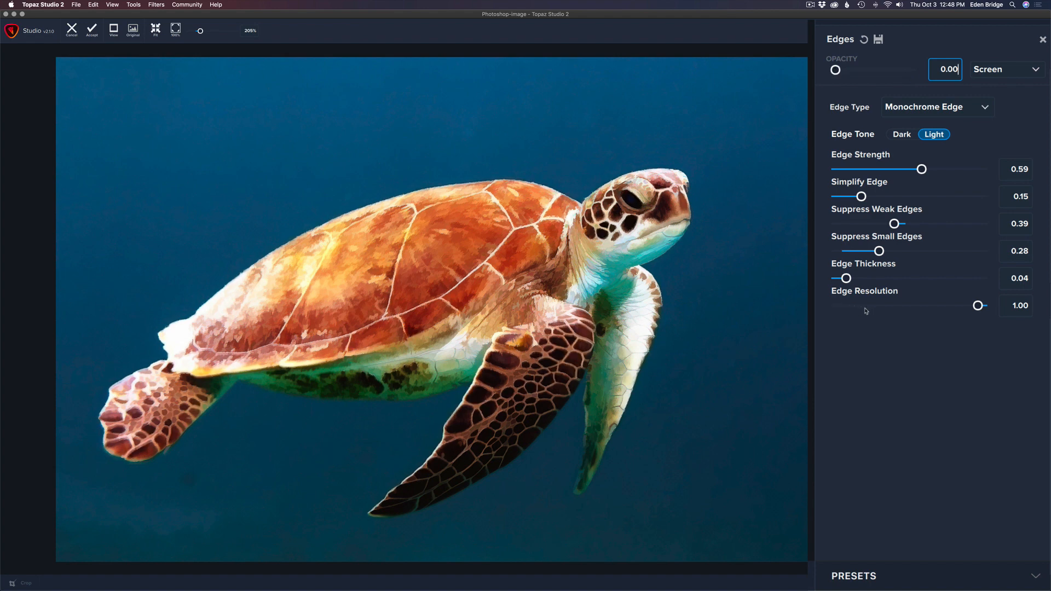
{"action": "left_click_drag", "start_coordinate": [835, 81], "coordinate": [890, 87]}
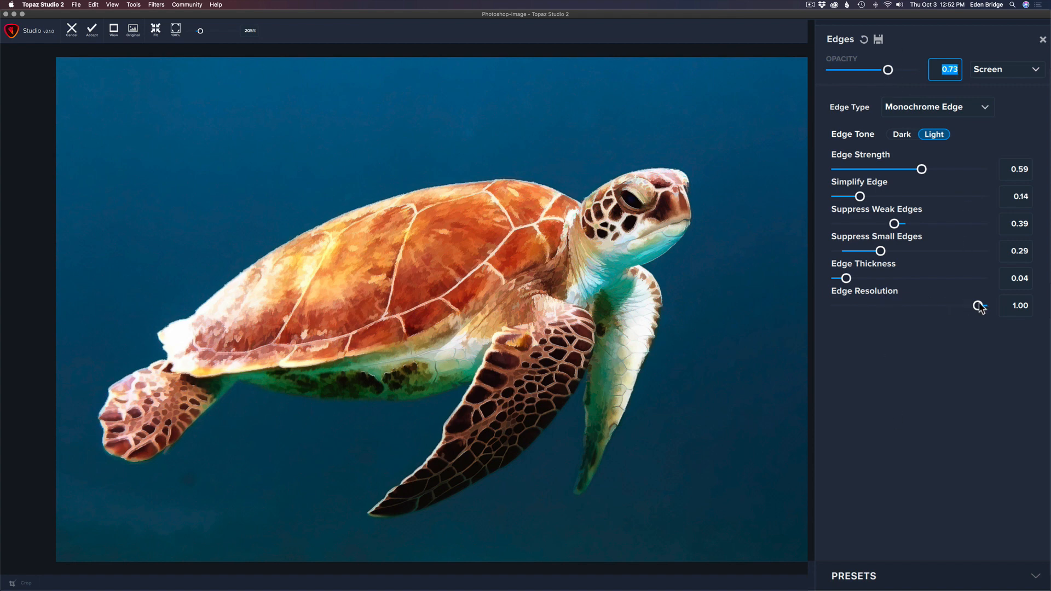
Step: Set Edge Resolution to 0.82 and compare the turtle photo with the light Edges effect off and on
{"action": "left_click_drag", "start_coordinate": [979, 307], "coordinate": [952, 305]}
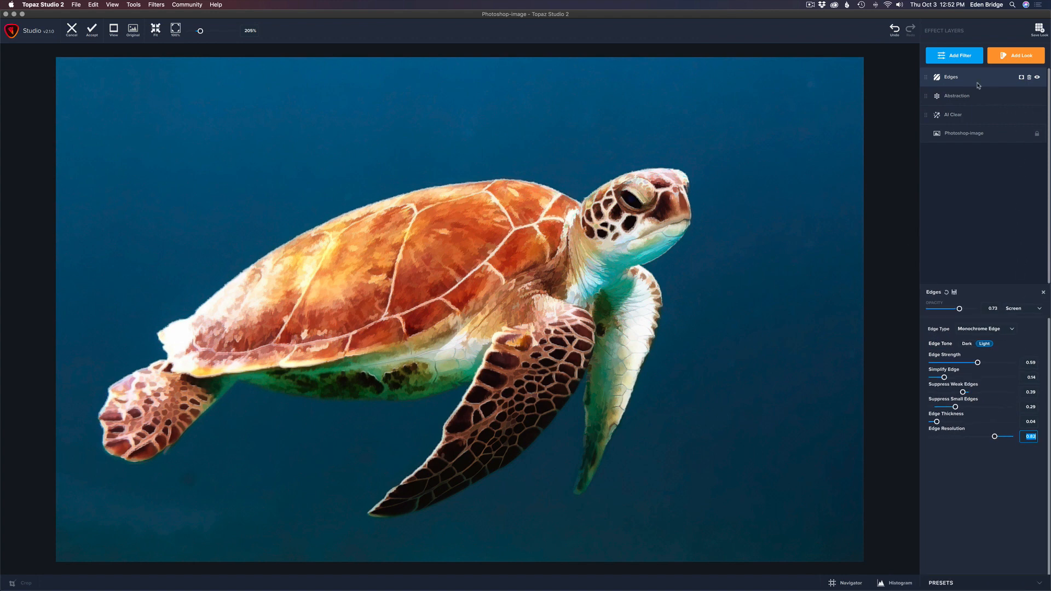
{"action": "left_click", "coordinate": [1036, 77]}
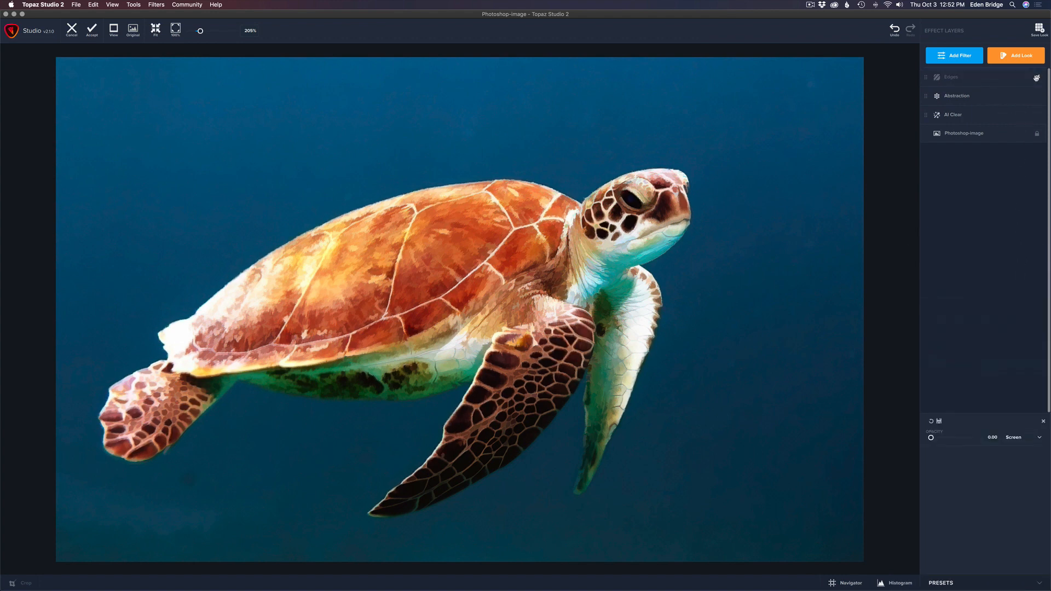
{"action": "left_click", "coordinate": [1036, 77]}
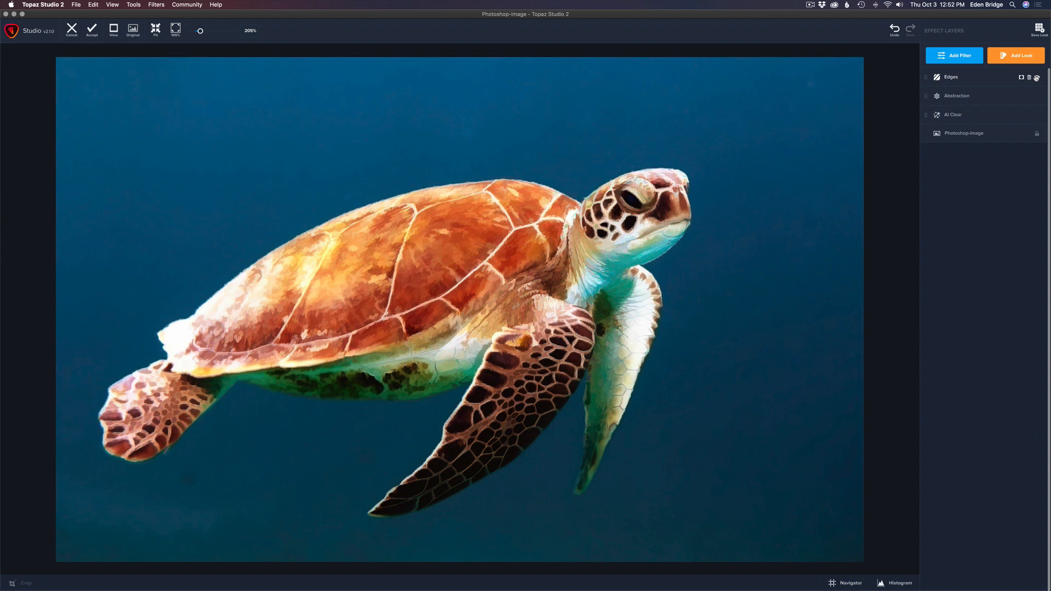